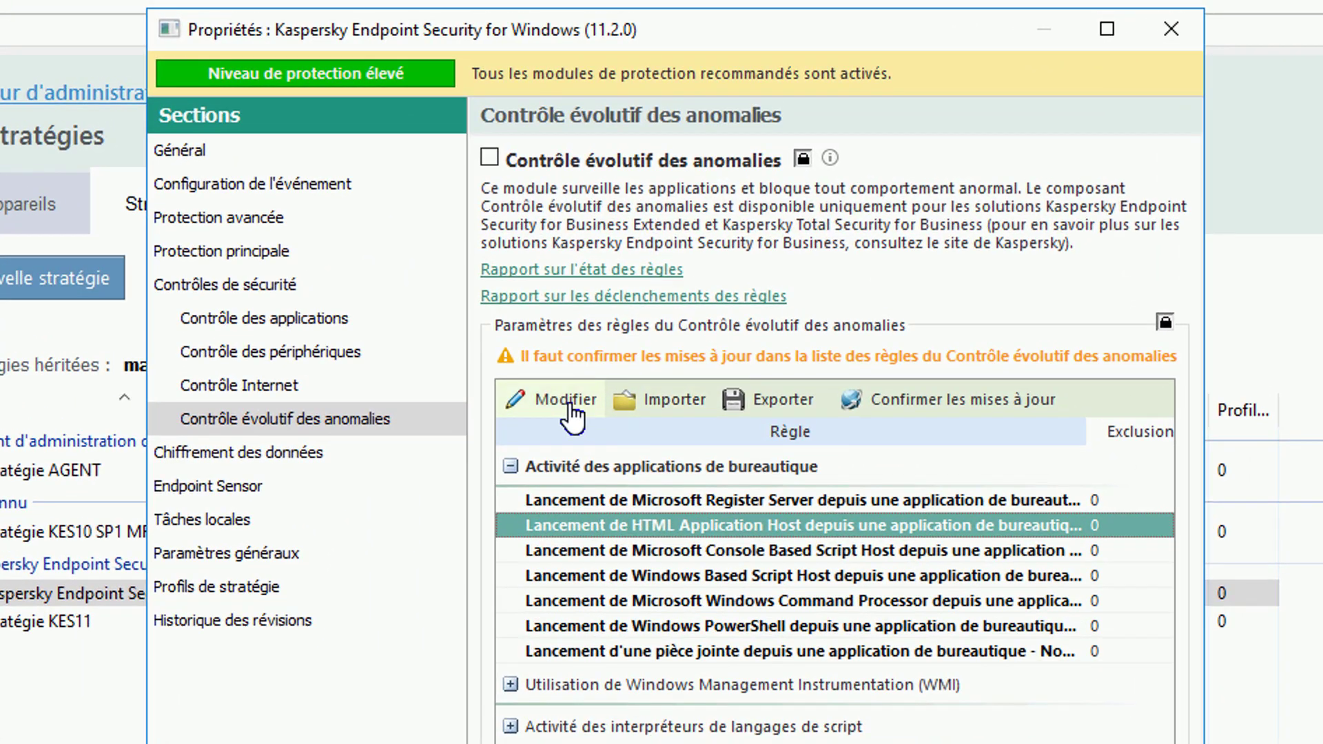
Step: Open the office-application HTML Application Host launch rule, examine its operating state and Intelligente action option, and close it unchanged
{"action": "left_click", "coordinate": [587, 274]}
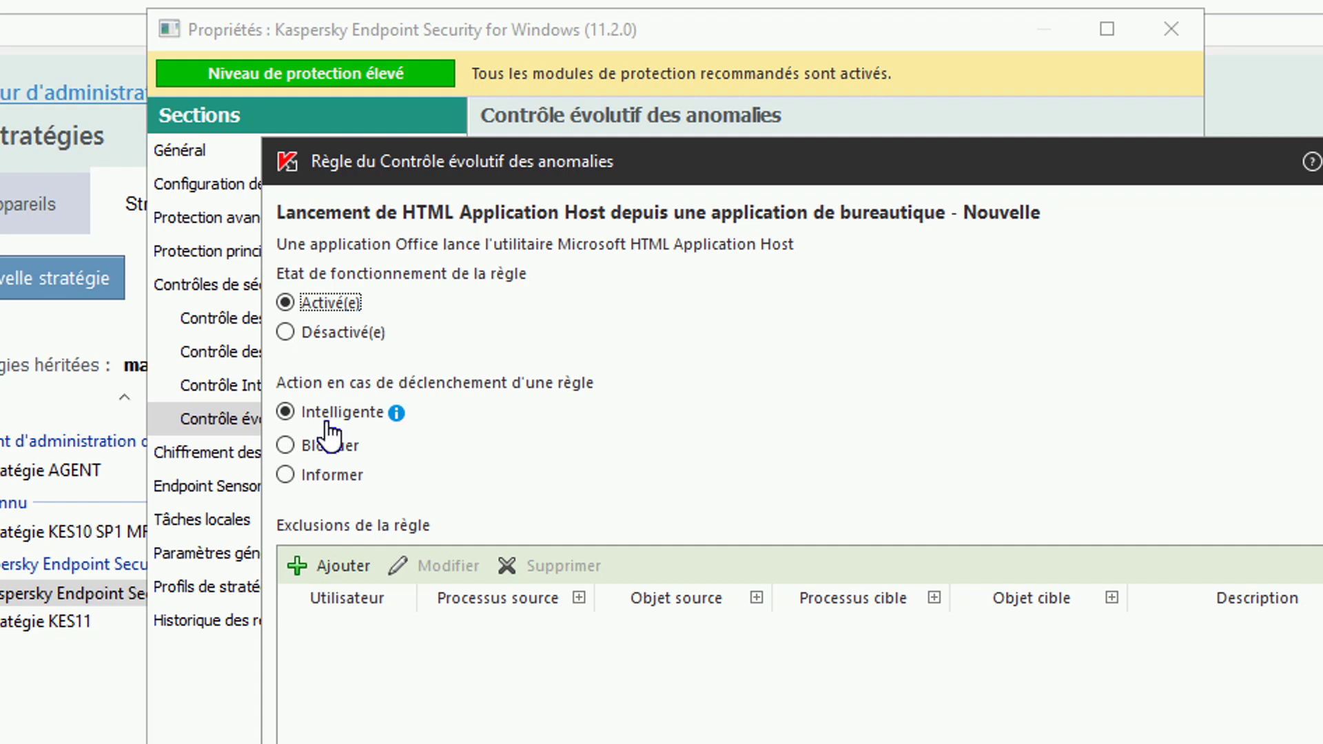
{"action": "mouse_move", "coordinate": [396, 413]}
{"action": "key", "text": "Escape"}
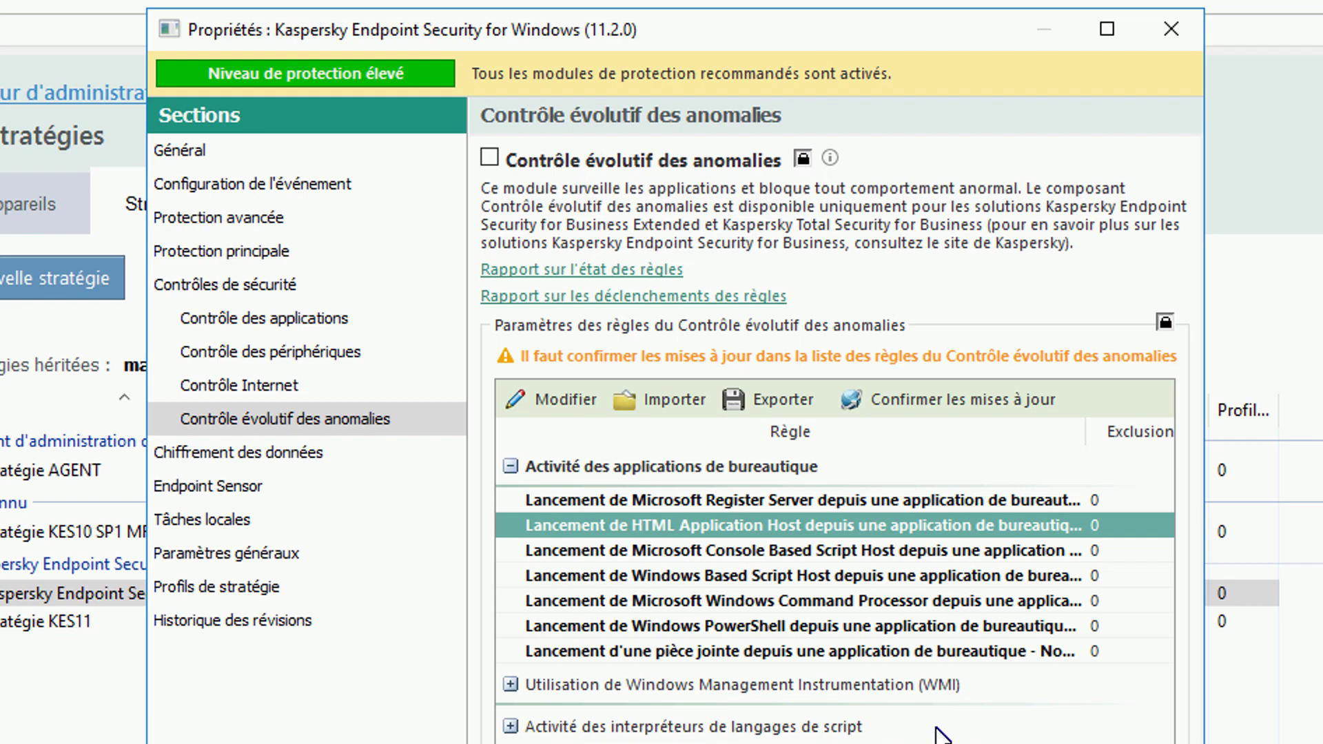
Step: Examine the rules grouped under office application activity and Windows Management Instrumentation (WMI) usage
{"action": "left_click", "coordinate": [510, 467]}
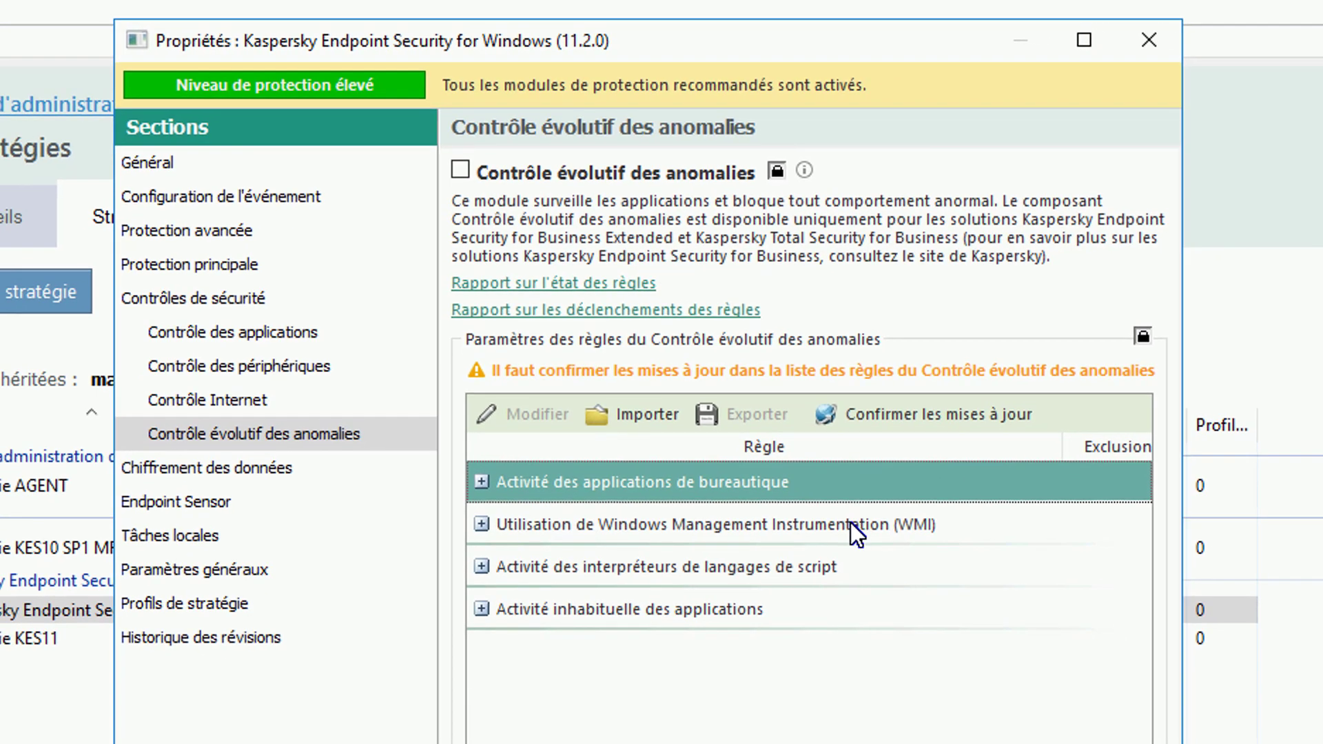
{"action": "left_click", "coordinate": [869, 560]}
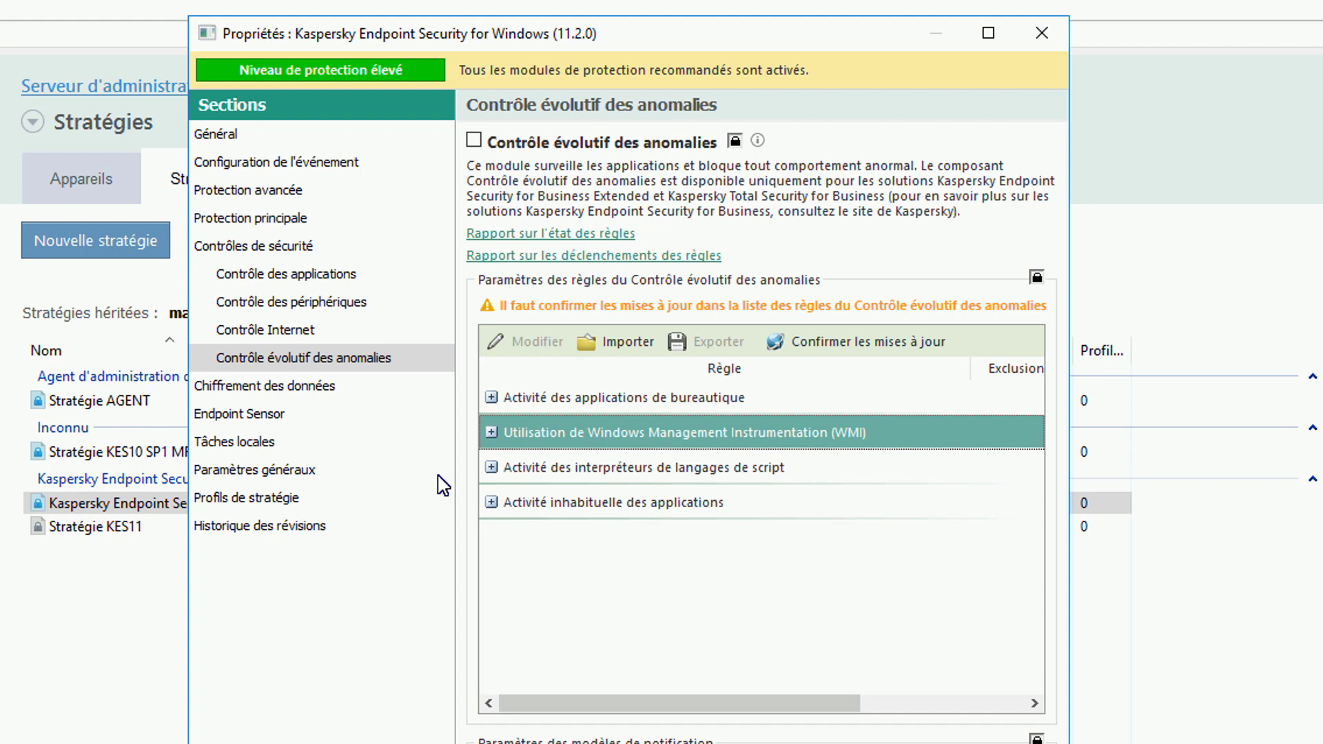
{"action": "left_click", "coordinate": [491, 433]}
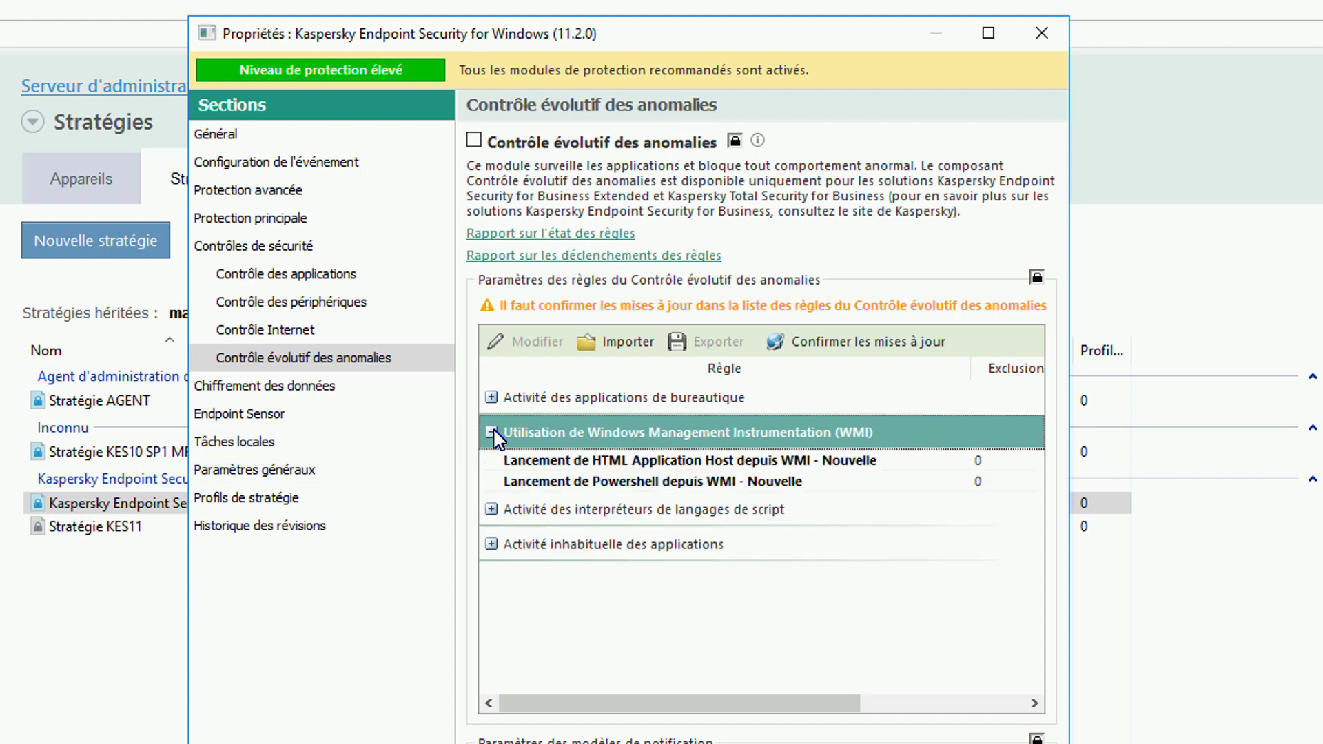
{"action": "left_click", "coordinate": [606, 460]}
{"action": "left_click", "coordinate": [606, 482]}
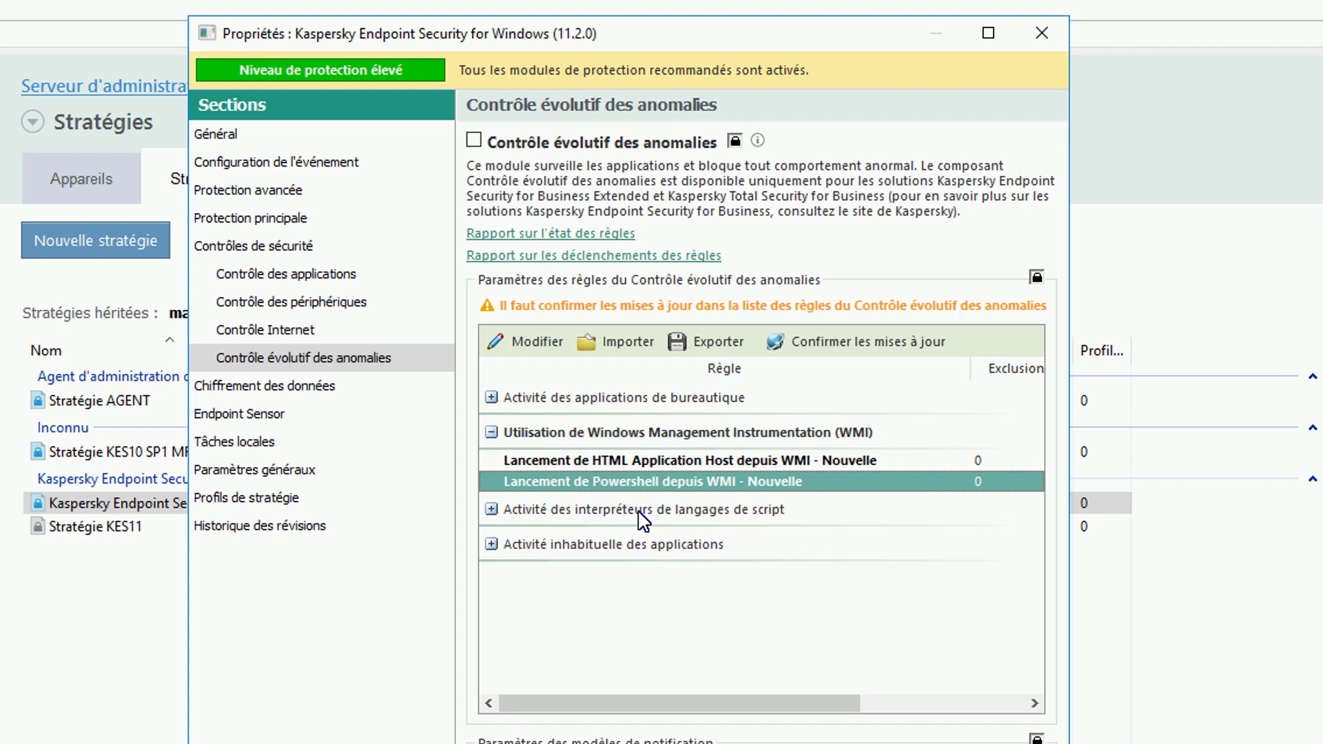
{"action": "left_click", "coordinate": [488, 398]}
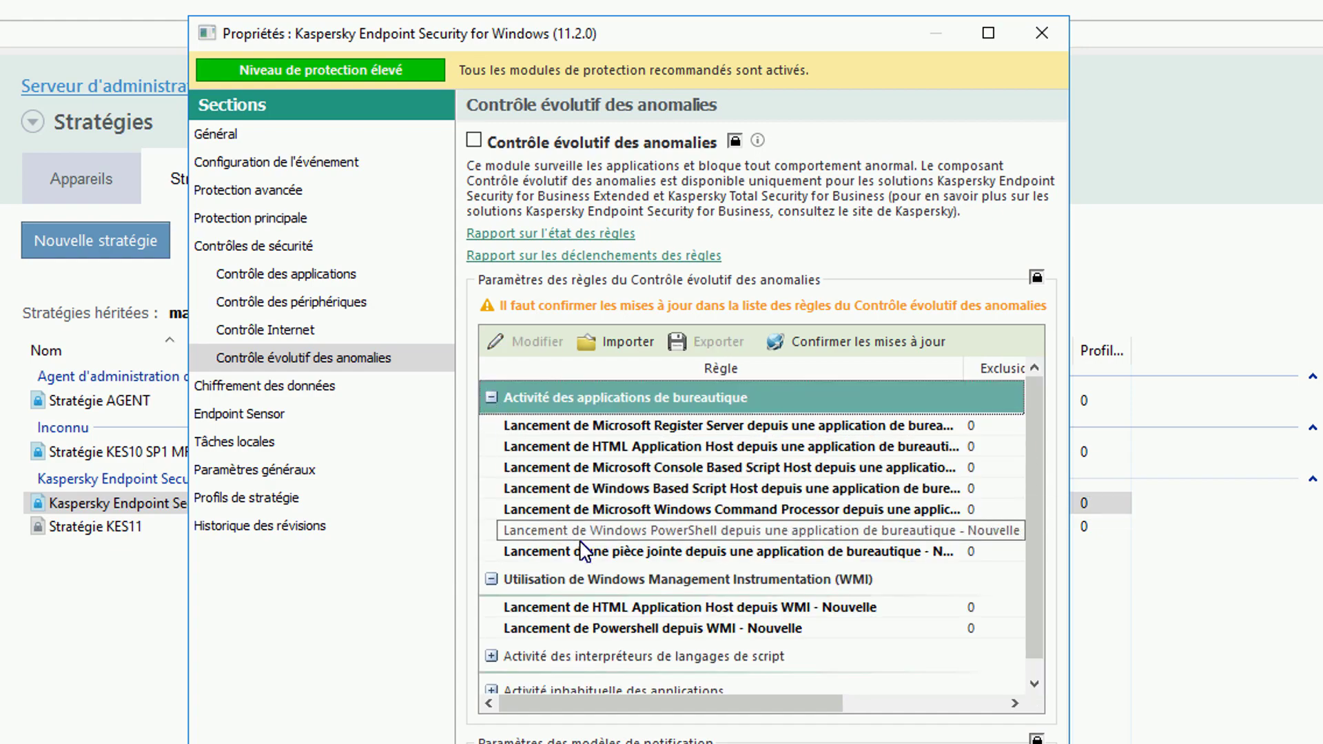
{"action": "left_click", "coordinate": [681, 629]}
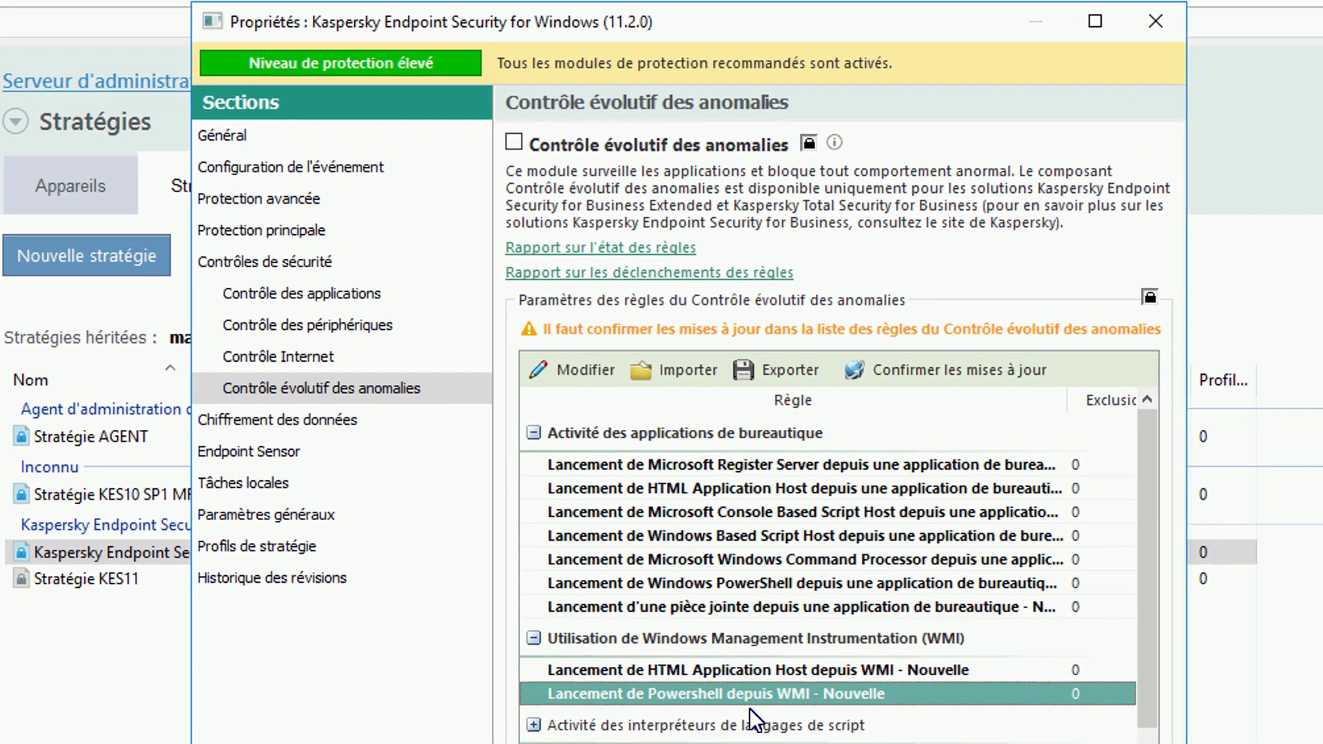
Step: Examine the rules grouped under script interpreter activity and unusual application activity
{"action": "scroll", "coordinate": [750, 710], "scroll_direction": "down", "scroll_amount": 1}
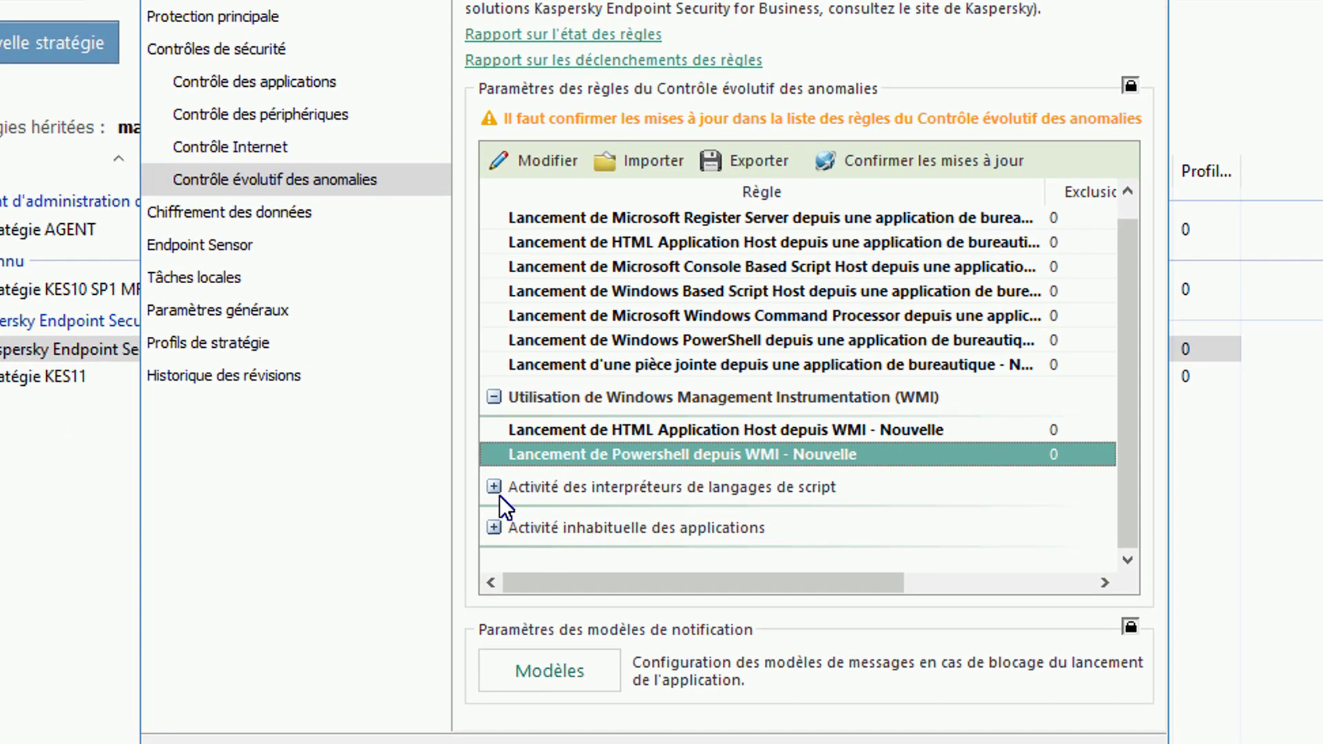
{"action": "left_click", "coordinate": [499, 495]}
{"action": "left_click", "coordinate": [755, 470]}
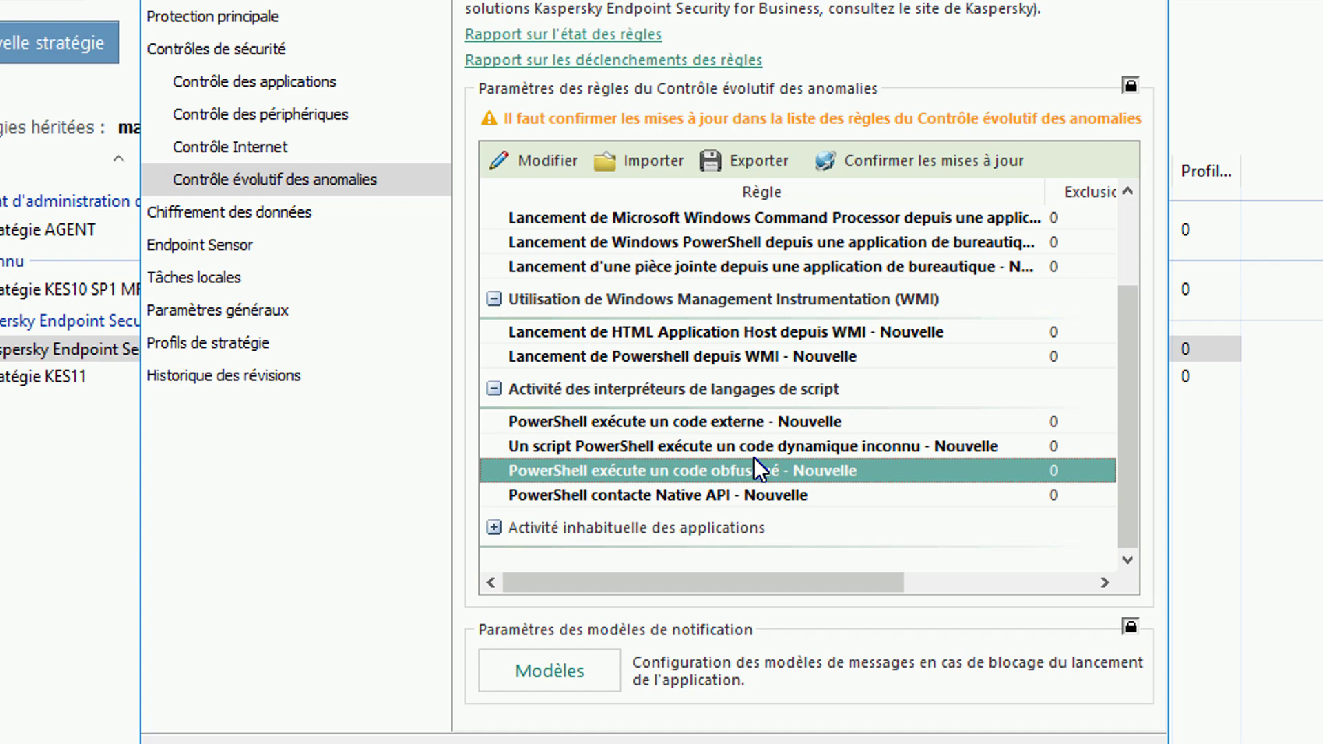
{"action": "double_click", "coordinate": [627, 527]}
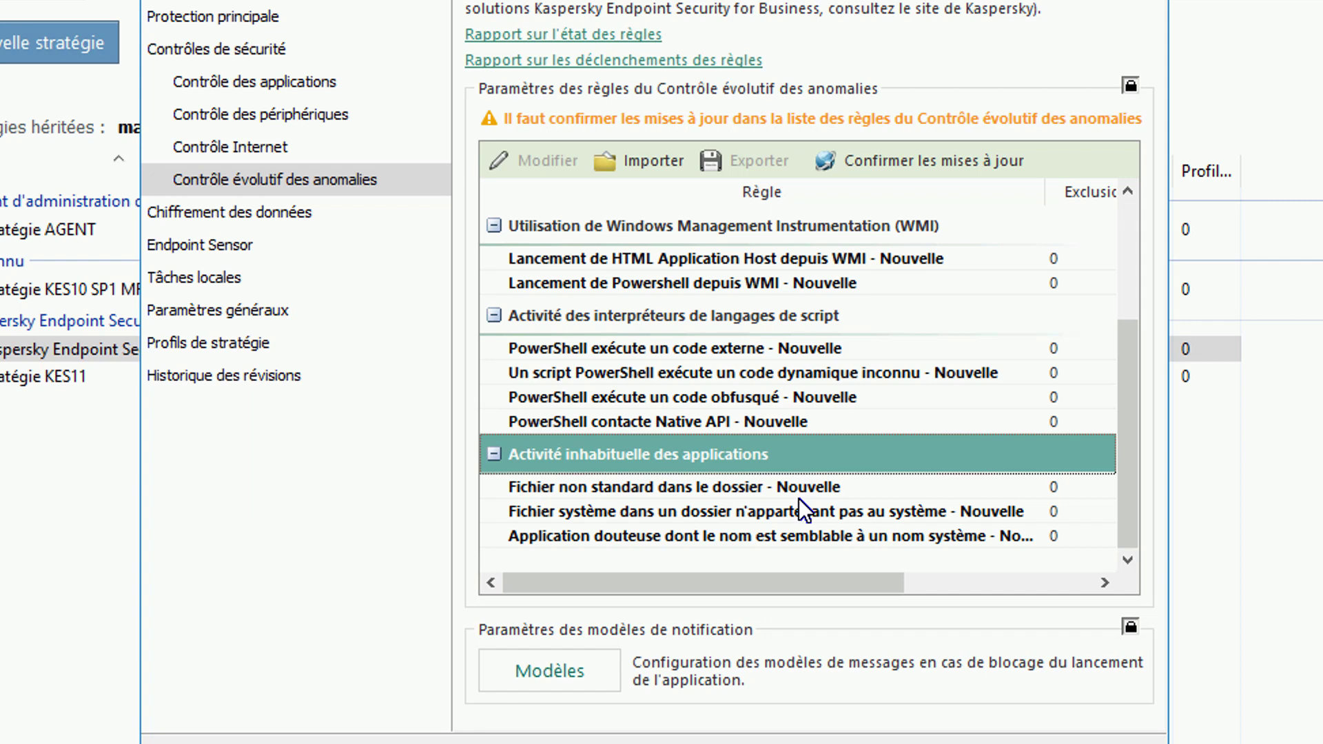
Step: Confirm the pending updates in the adaptive anomaly control rule list
{"action": "left_click", "coordinate": [875, 162]}
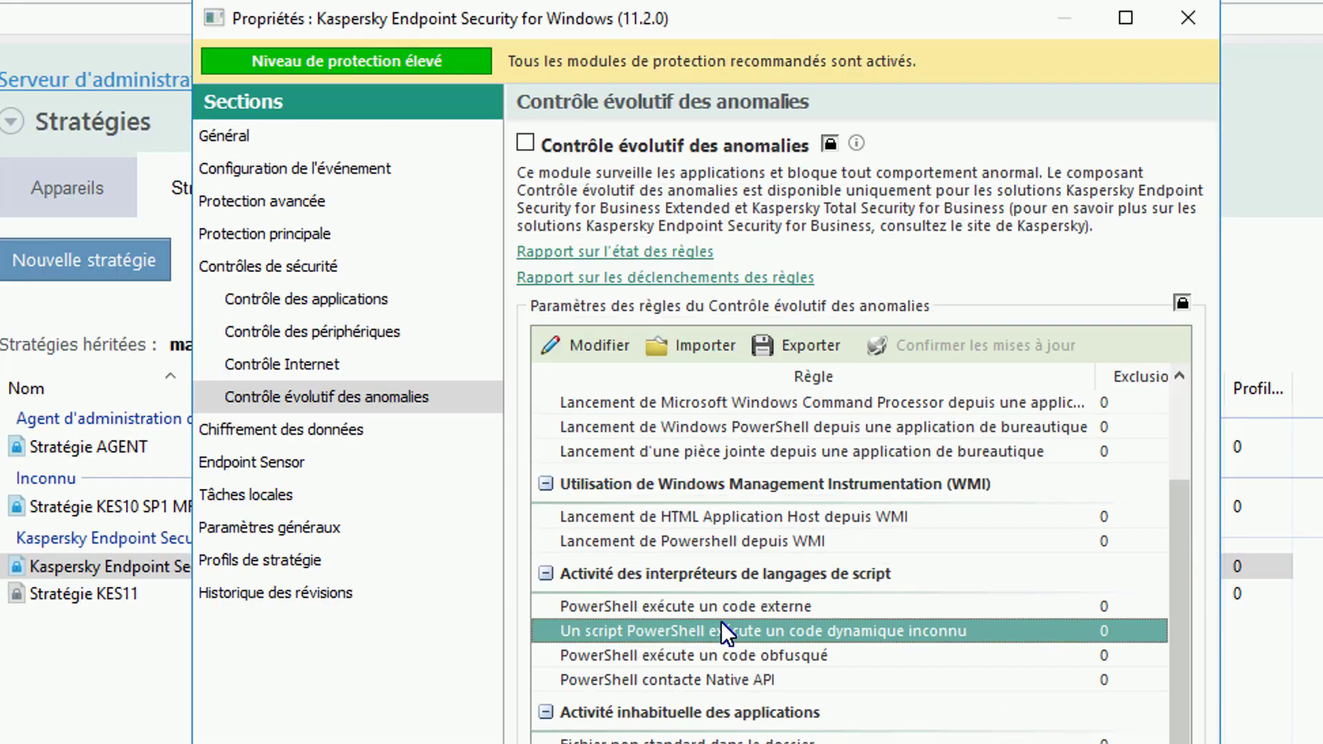
{"action": "scroll", "coordinate": [732, 642], "scroll_direction": "up", "scroll_amount": 1}
{"action": "scroll", "coordinate": [732, 642], "scroll_direction": "down", "scroll_amount": 2}
Step: Open the "PowerShell exécute un code obfusqué" rule and begin adding an exclusion to it
{"action": "left_click", "coordinate": [596, 634]}
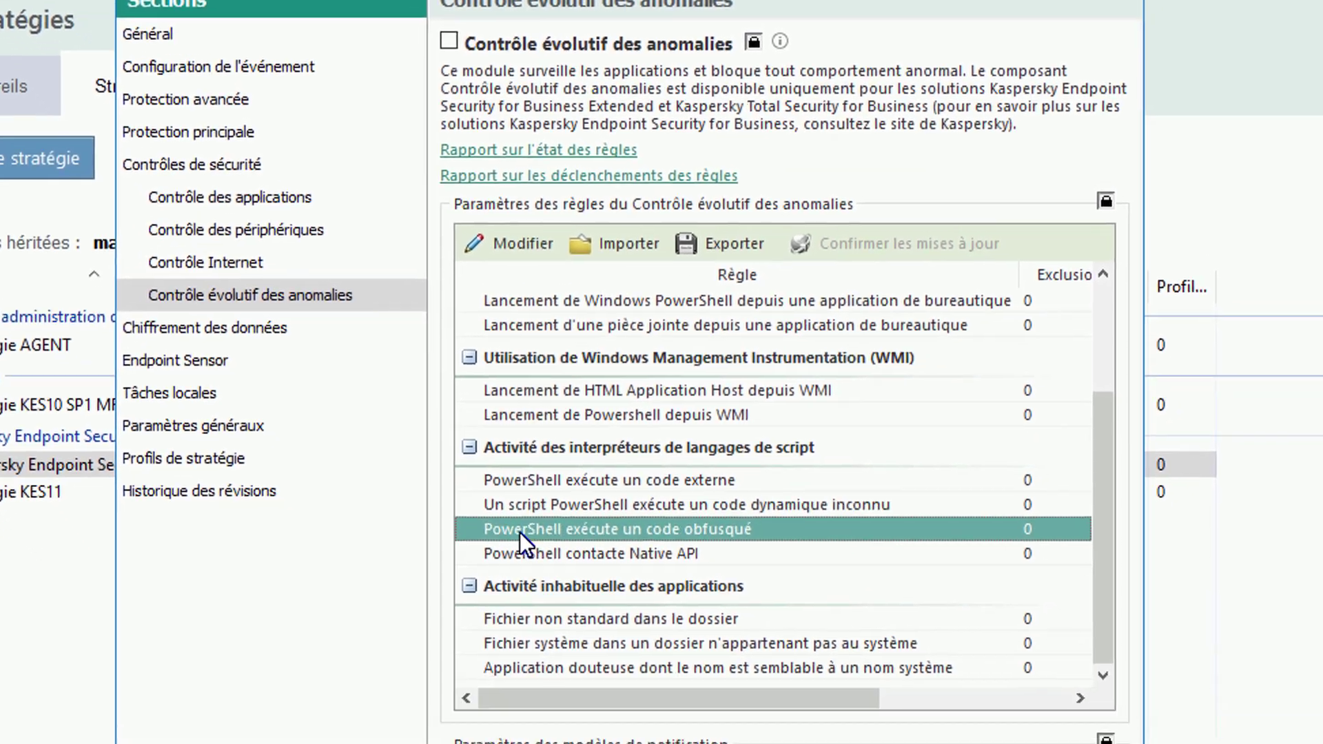
{"action": "double_click", "coordinate": [755, 505]}
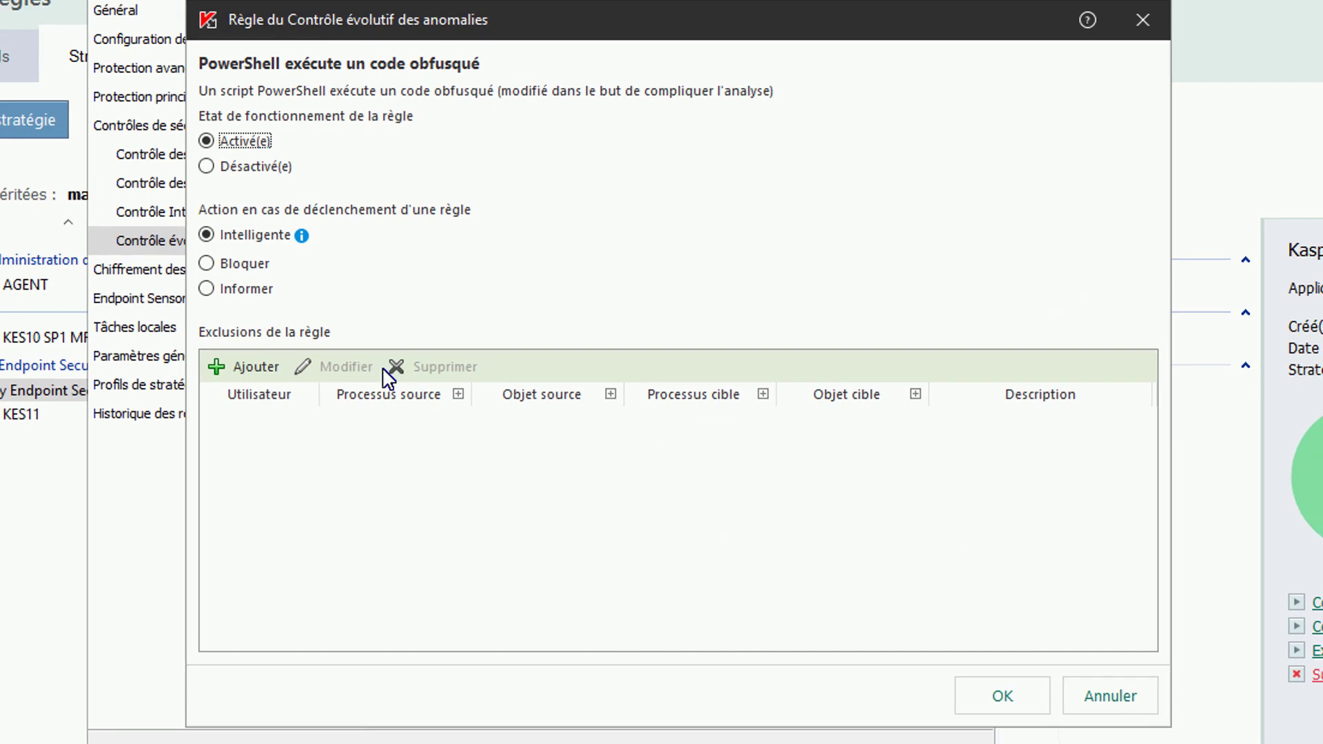
{"action": "left_click", "coordinate": [238, 368]}
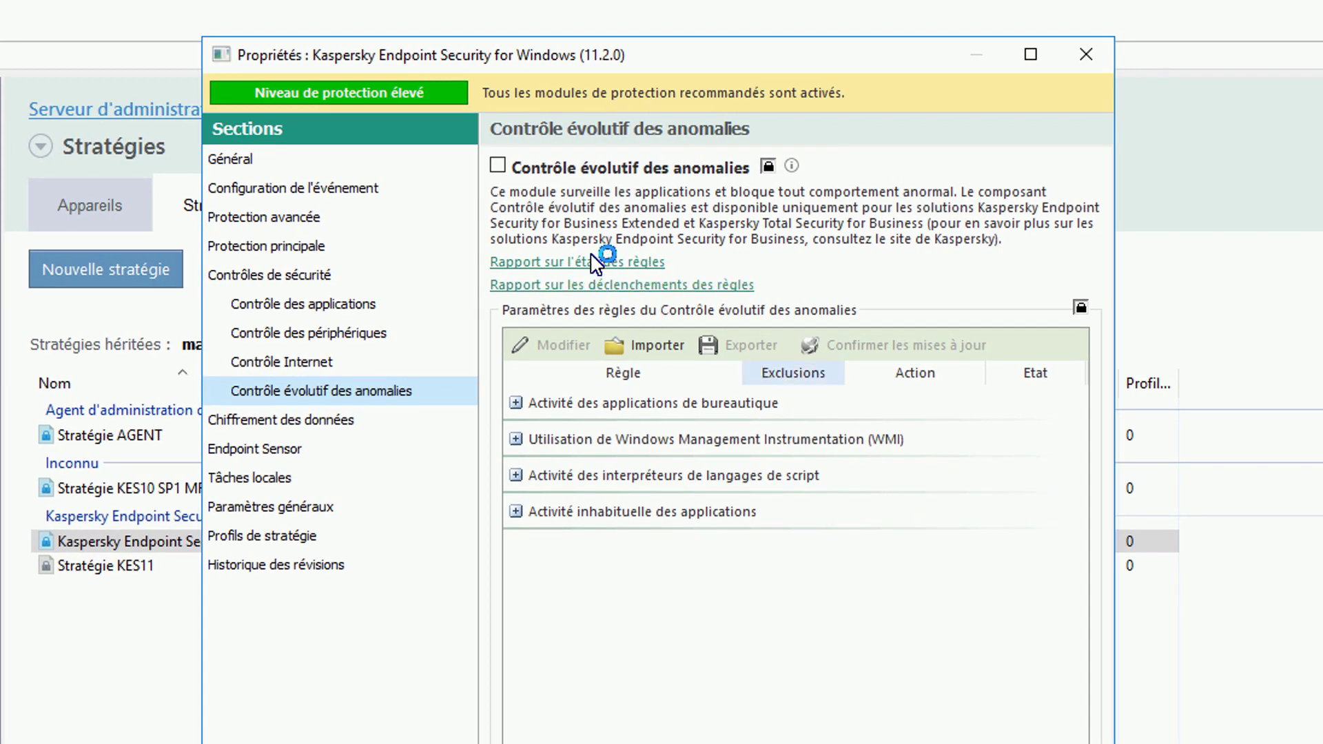
Step: Generate a rule state report named "Nouveau rapport (1)" as a group report for Appareils administrés
{"action": "left_click", "coordinate": [592, 264]}
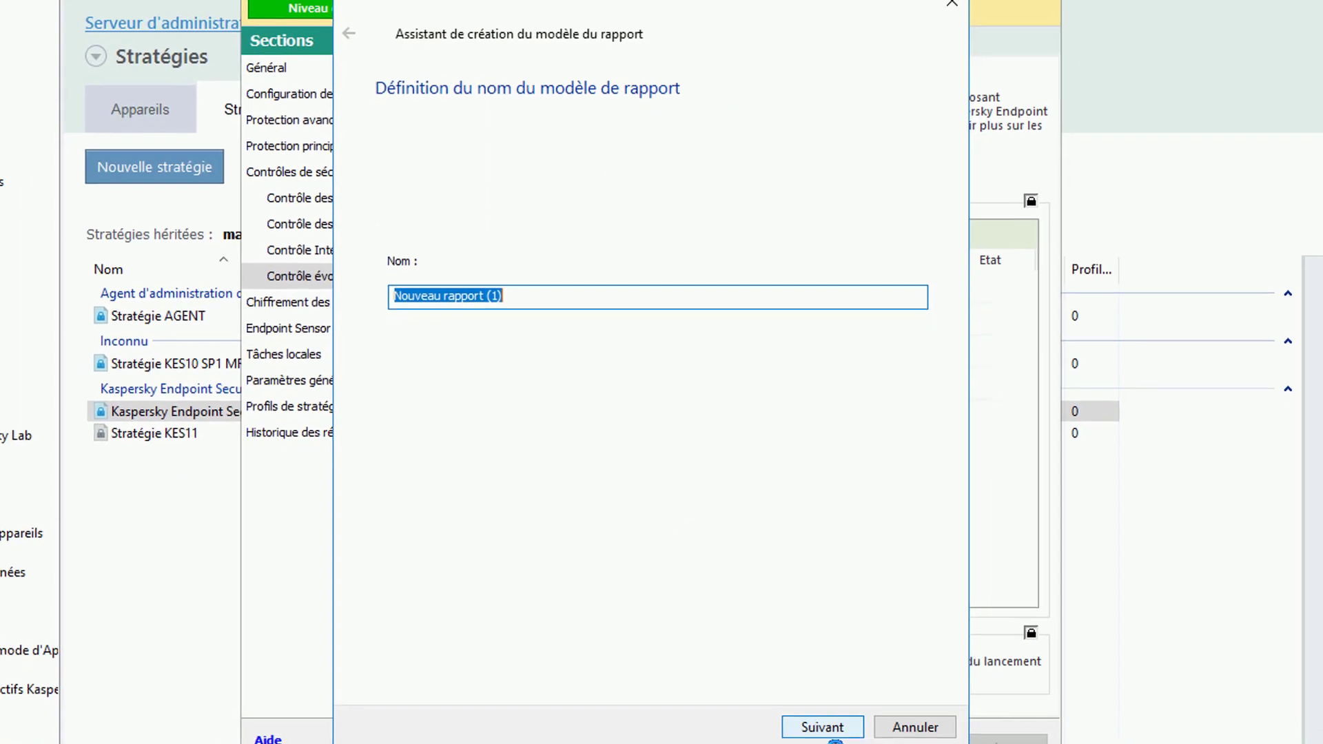
{"action": "left_click", "coordinate": [822, 727]}
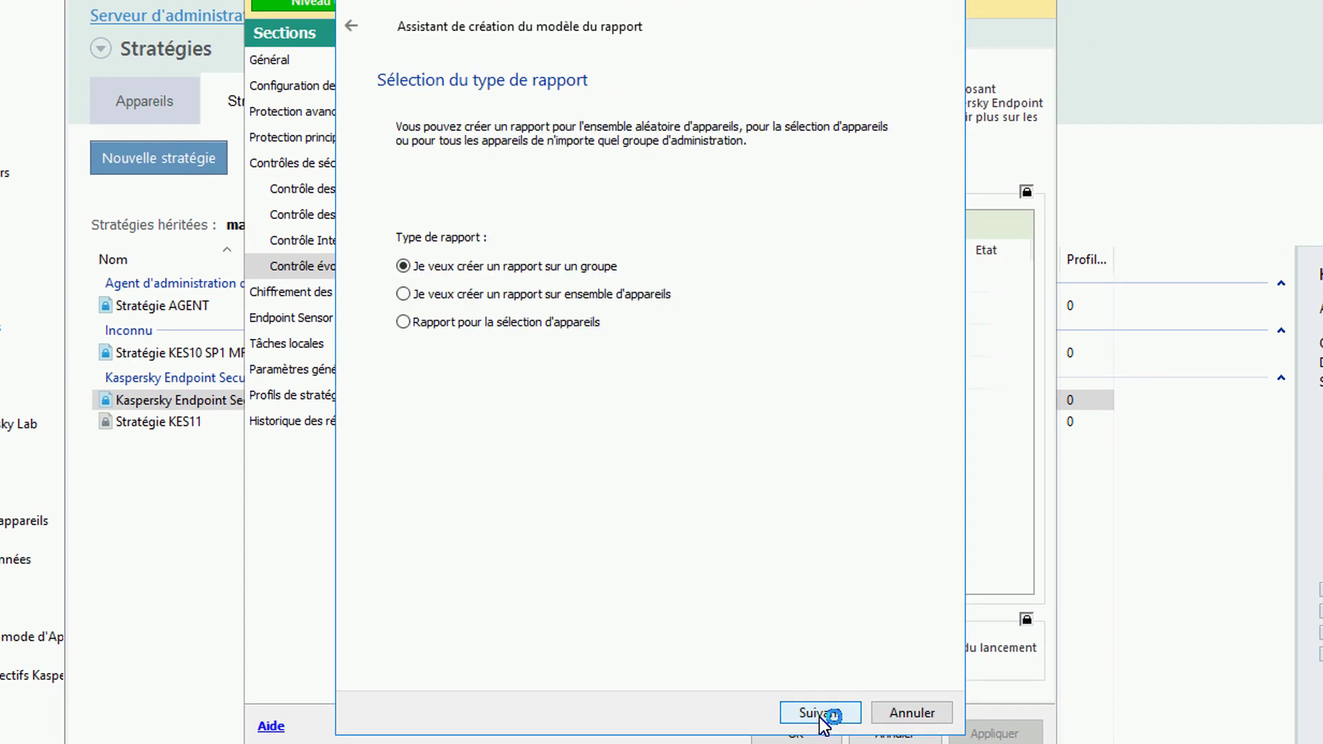
{"action": "left_click", "coordinate": [820, 714]}
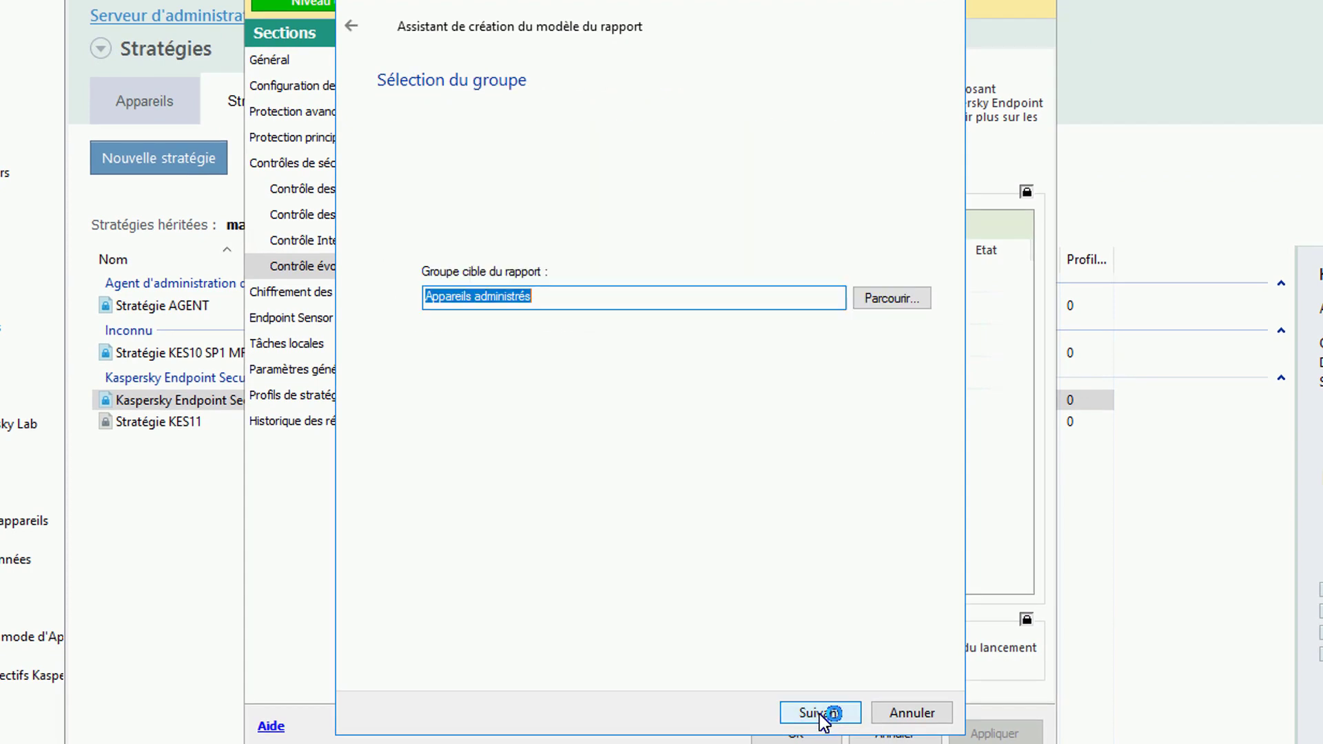
{"action": "left_click", "coordinate": [820, 714]}
{"action": "left_click", "coordinate": [820, 714]}
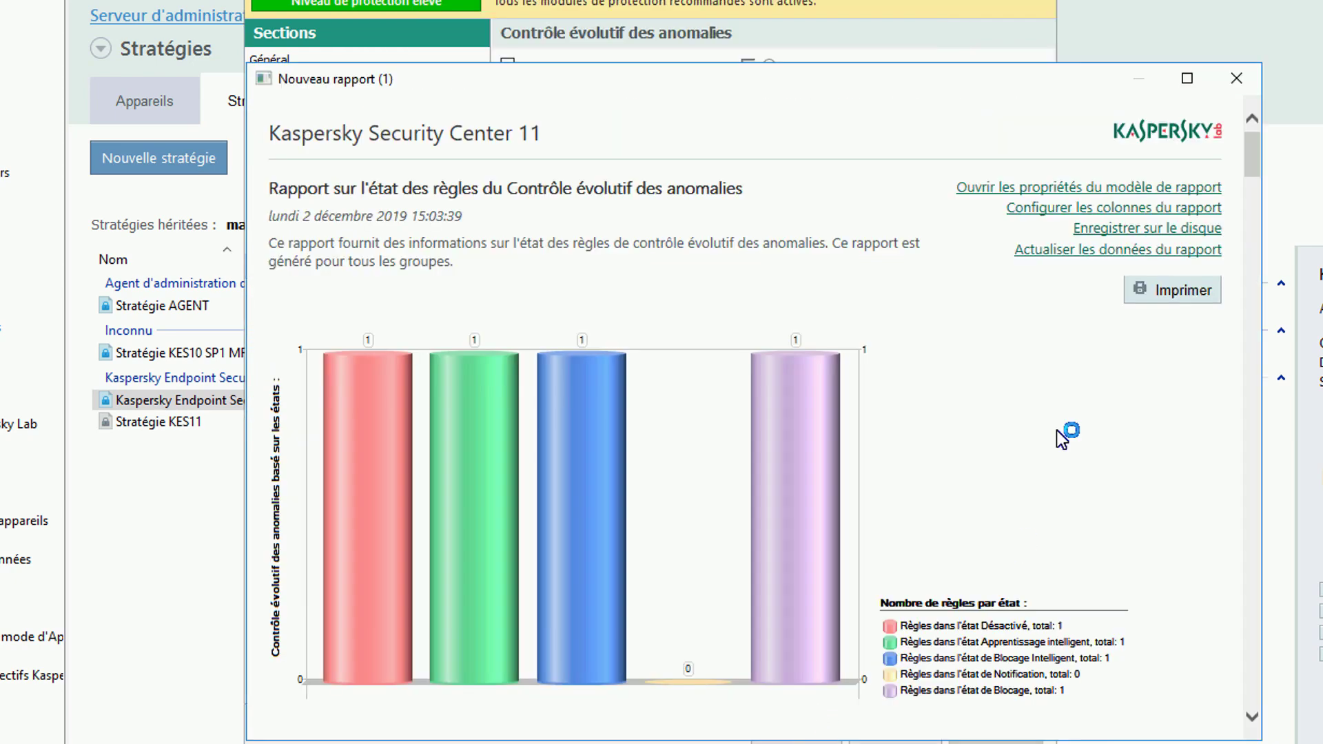
Step: Maximize the report and examine the rule state and learning progress listed for each device
{"action": "left_click", "coordinate": [1187, 78]}
{"action": "scroll", "coordinate": [543, 609], "scroll_direction": "down", "scroll_amount": 8}
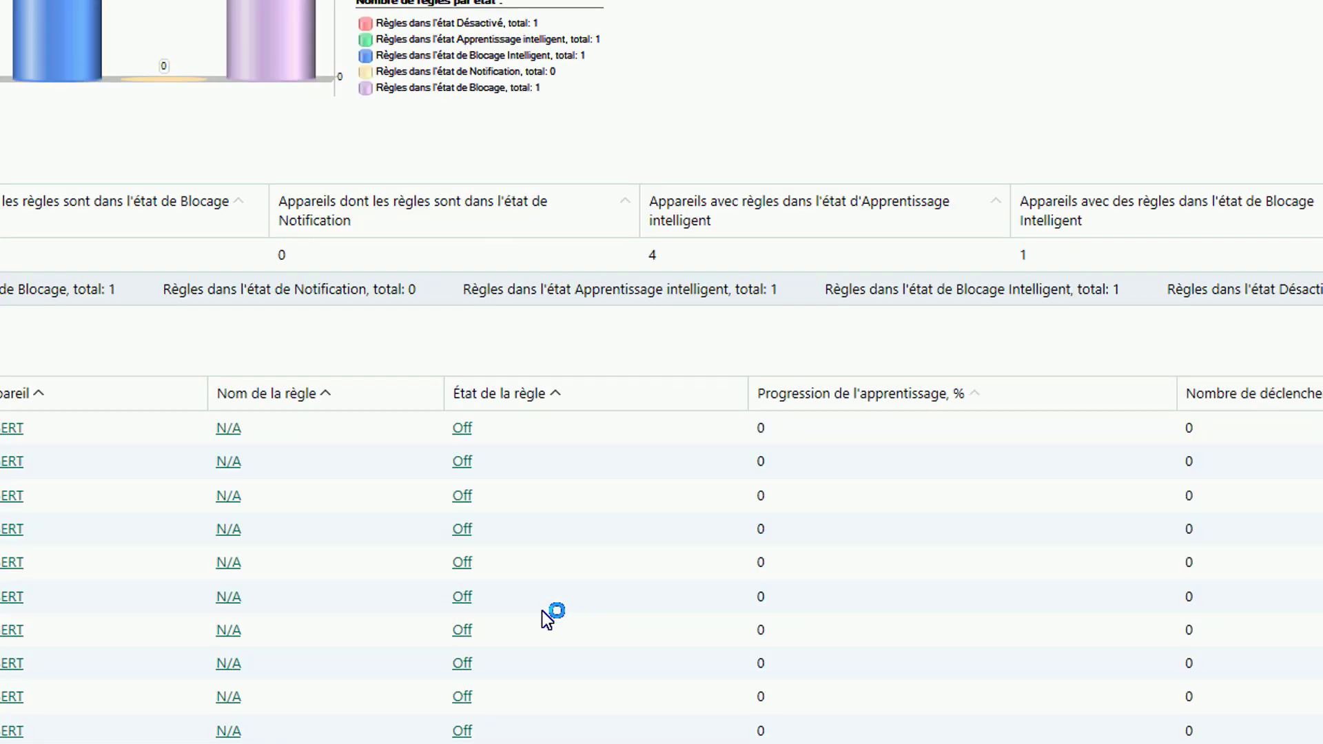
{"action": "scroll", "coordinate": [510, 556], "scroll_direction": "down", "scroll_amount": 10}
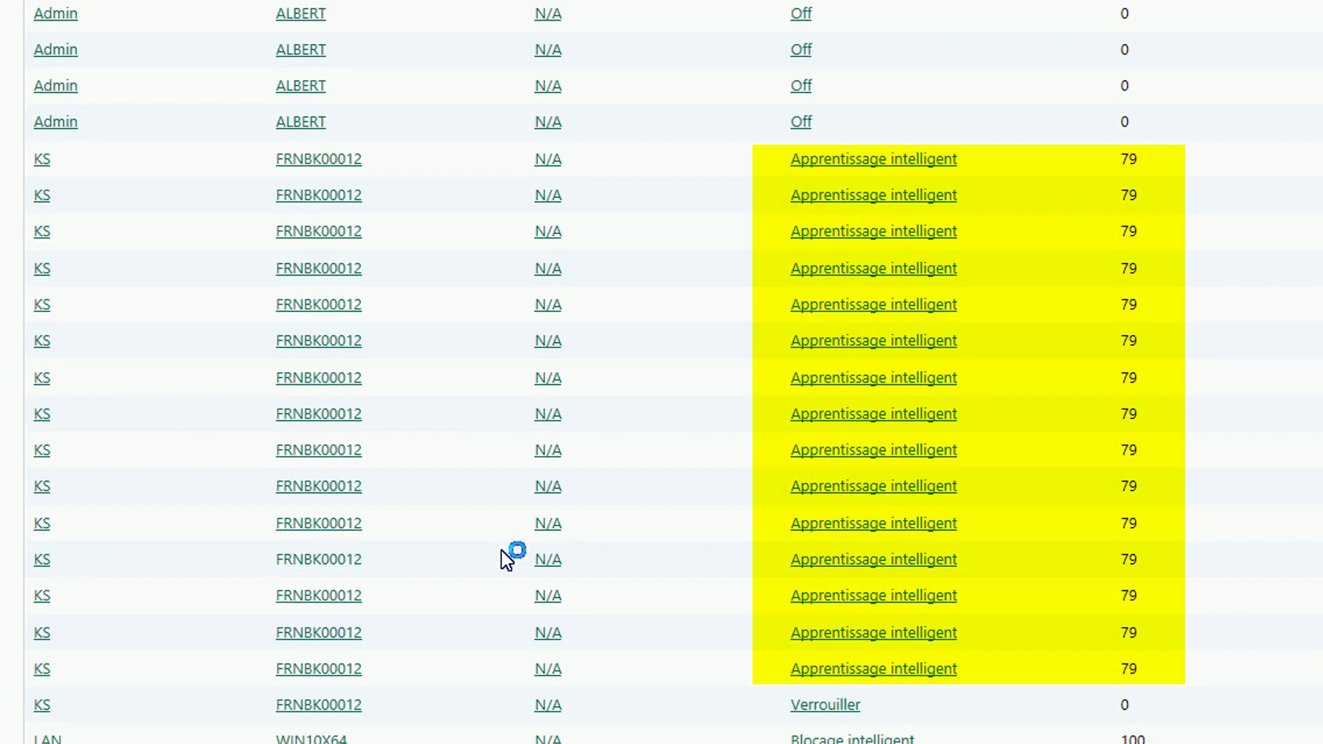
{"action": "scroll", "coordinate": [483, 568], "scroll_direction": "down", "scroll_amount": 7}
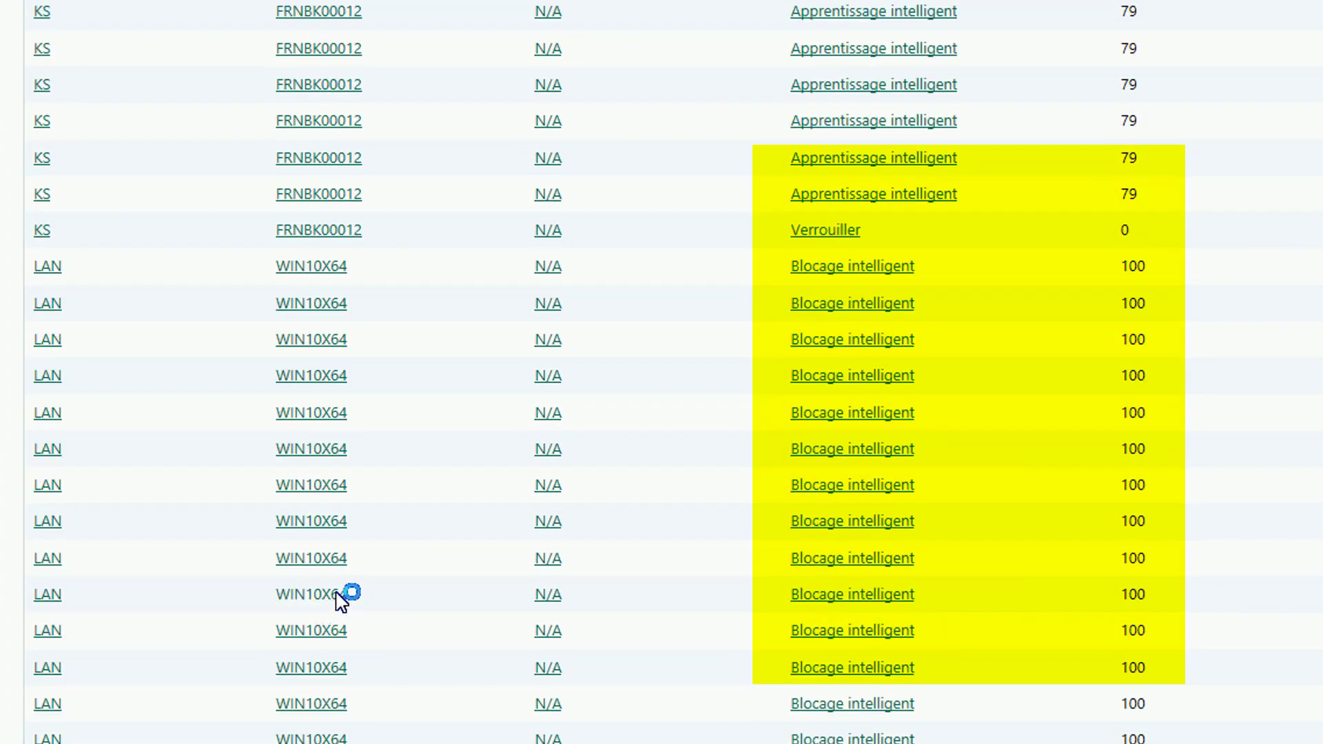
{"action": "scroll", "coordinate": [854, 579], "scroll_direction": "down", "scroll_amount": 3}
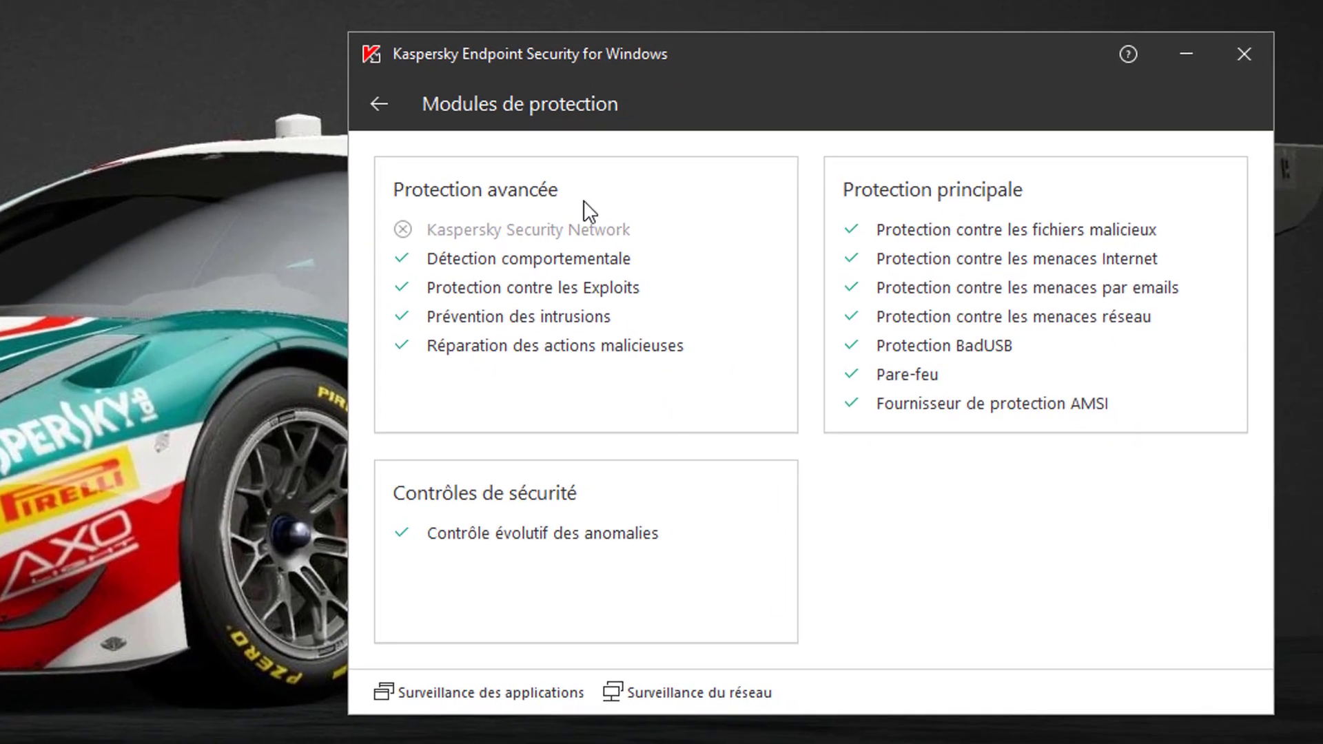
Step: Switch to Kaspersky Endpoint Security for Windows and disable the advanced protection modules, including behaviour detection, exploit protection, intrusion prevention and remediation
{"action": "left_click", "coordinate": [545, 260]}
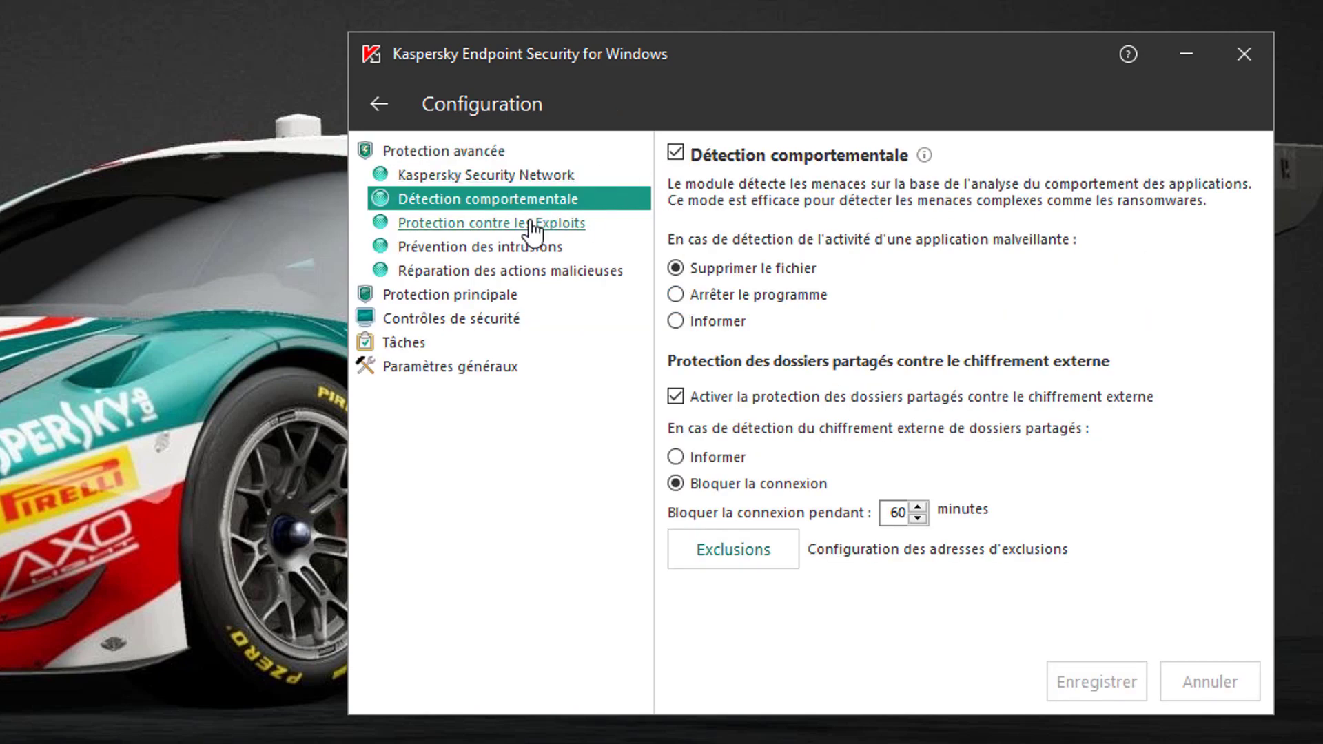
{"action": "left_click", "coordinate": [676, 152]}
{"action": "left_click", "coordinate": [555, 247]}
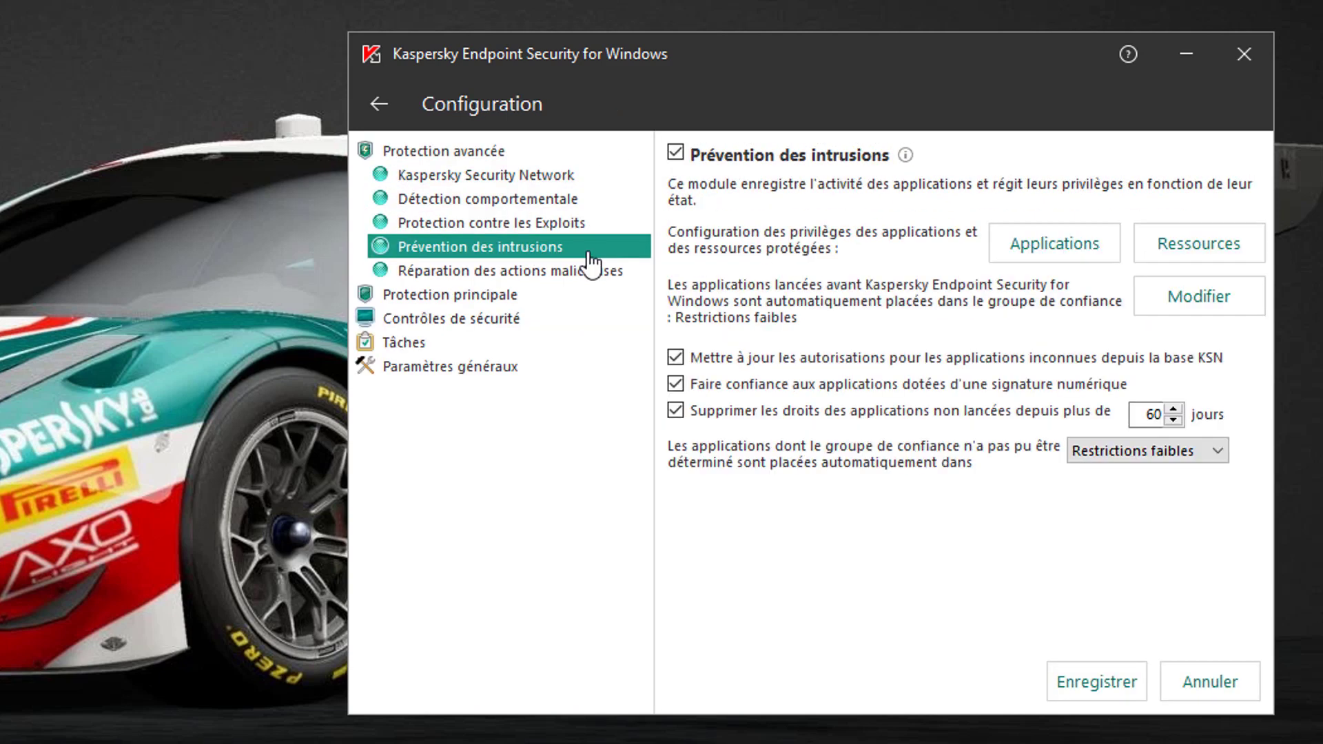
{"action": "left_click", "coordinate": [569, 272]}
Step: Disable the main protection modules for malicious files, Internet threats, email threats and network threats
{"action": "left_click", "coordinate": [509, 296]}
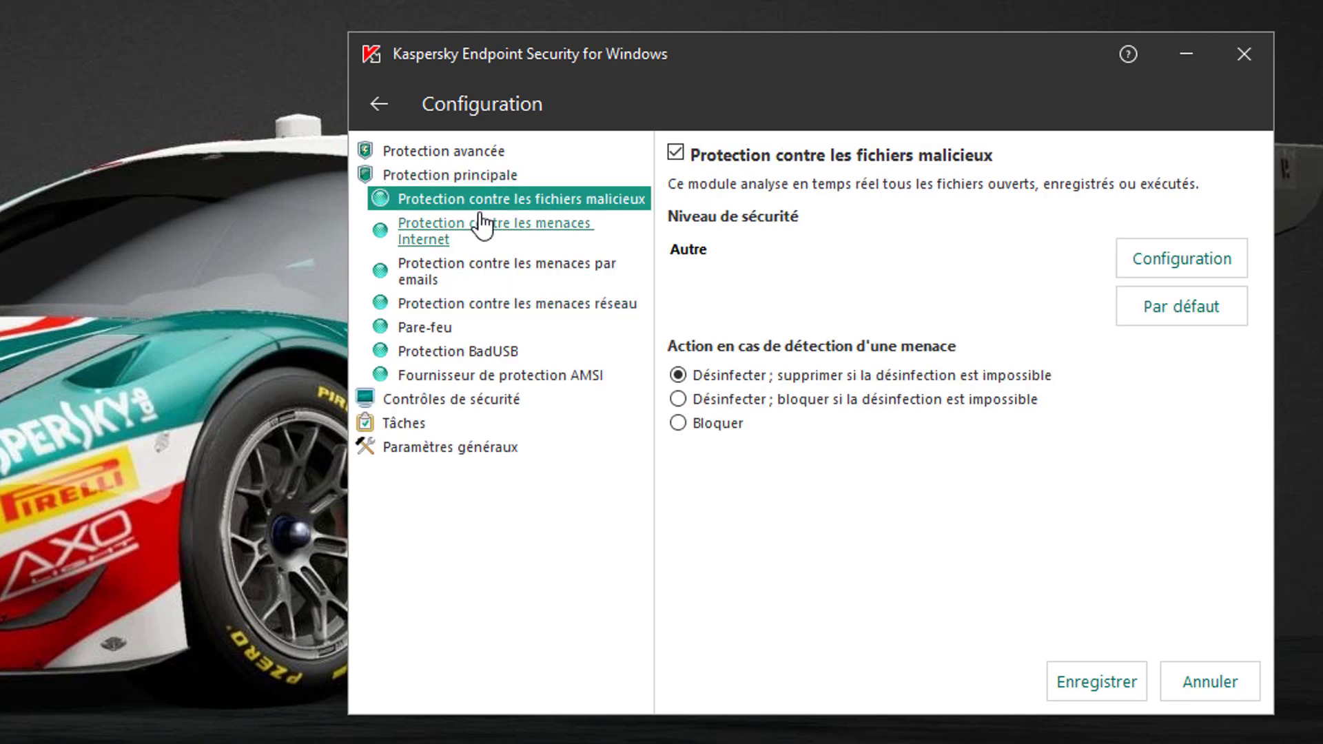
{"action": "left_click", "coordinate": [582, 227]}
{"action": "left_click", "coordinate": [676, 152]}
{"action": "left_click", "coordinate": [541, 265]}
{"action": "left_click", "coordinate": [676, 152]}
{"action": "left_click", "coordinate": [545, 303]}
{"action": "left_click", "coordinate": [675, 152]}
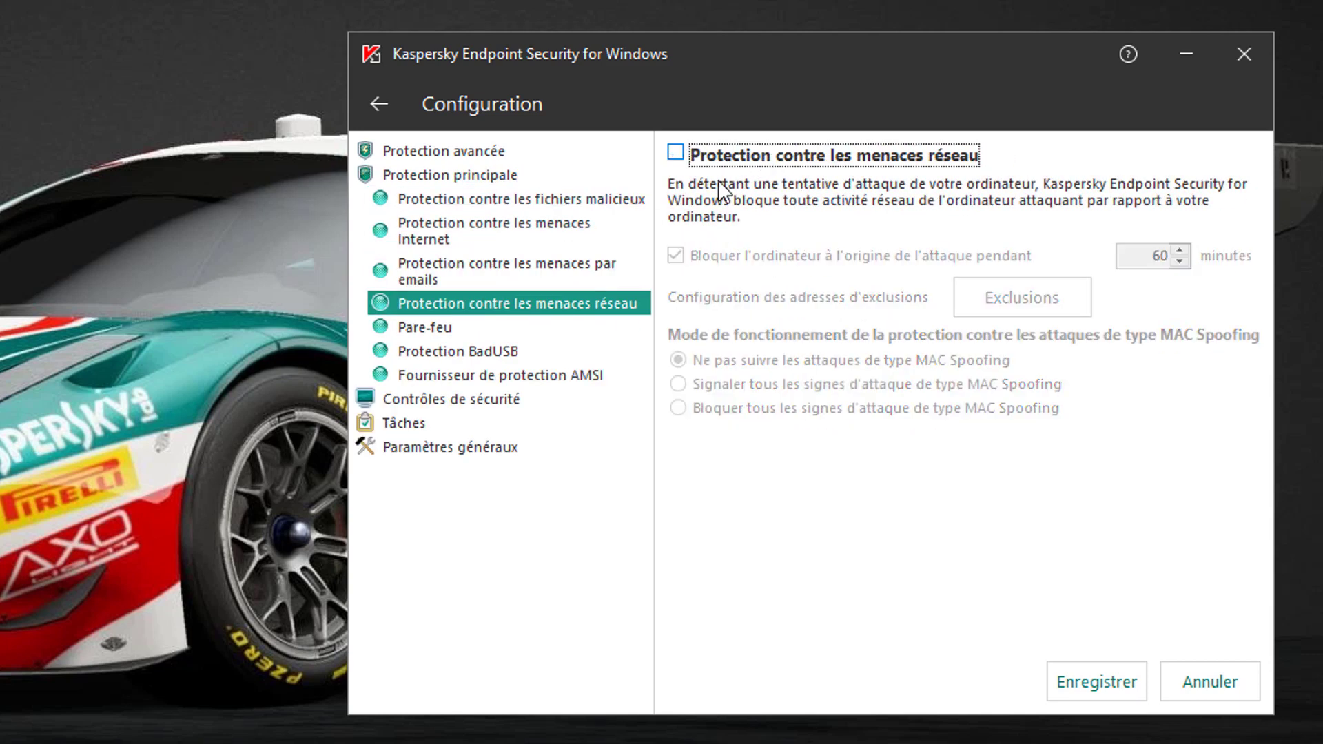
Step: Disable the firewall, BadUSB protection and the AMSI protection provider
{"action": "left_click", "coordinate": [443, 326]}
{"action": "left_click", "coordinate": [676, 152]}
{"action": "left_click", "coordinate": [459, 351]}
{"action": "left_click", "coordinate": [675, 152]}
{"action": "left_click", "coordinate": [500, 374]}
{"action": "left_click", "coordinate": [675, 152]}
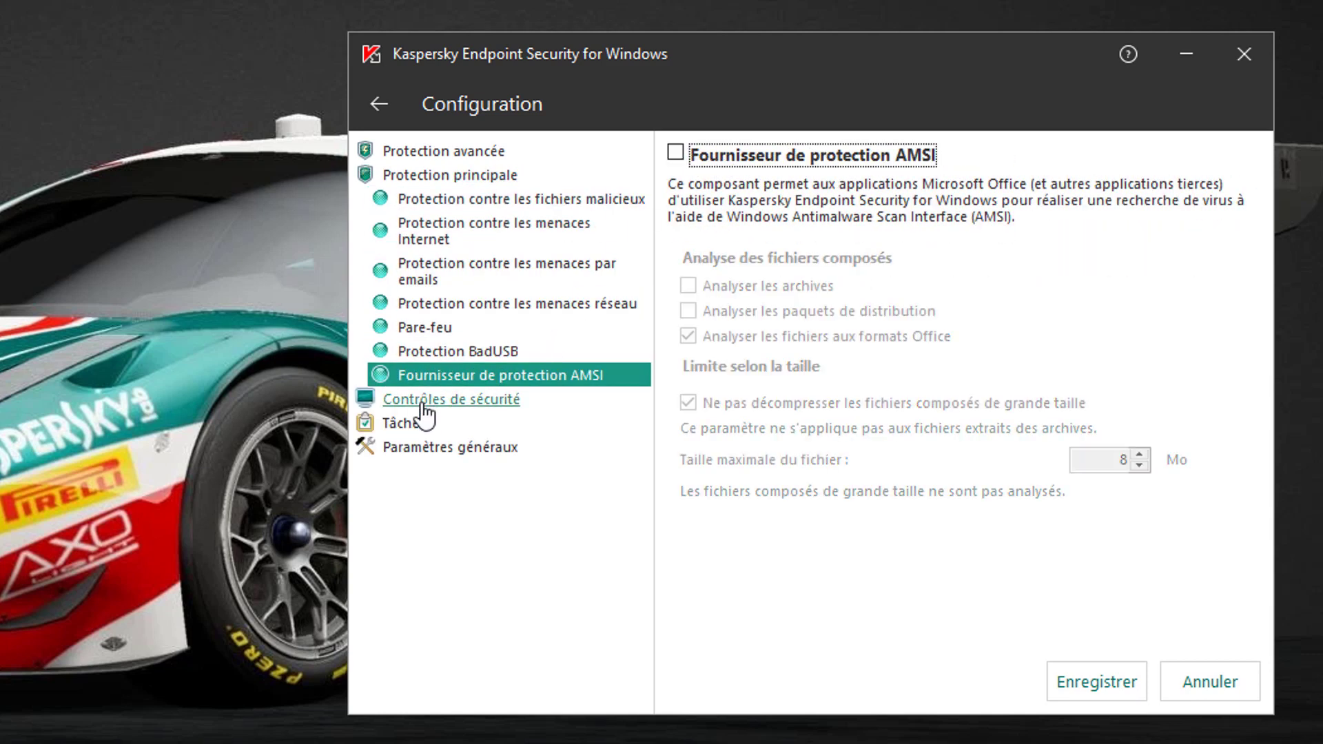
Step: Keep Contrôle évolutif des anomalies enabled and save the configuration, authorizing it with the user name and account password
{"action": "left_click", "coordinate": [450, 399]}
{"action": "left_click", "coordinate": [1099, 686]}
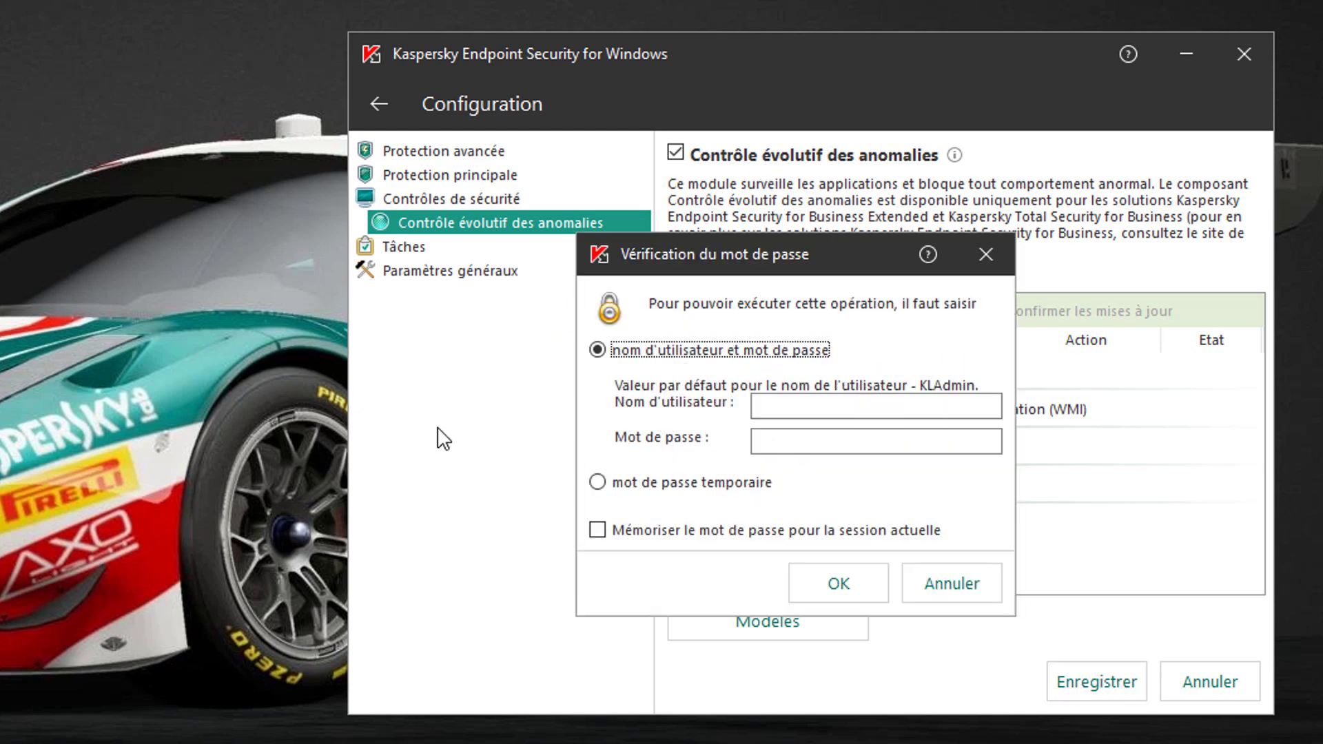
{"action": "left_click", "coordinate": [902, 434]}
{"action": "type", "text": "••••"}
{"action": "key", "text": "Return"}
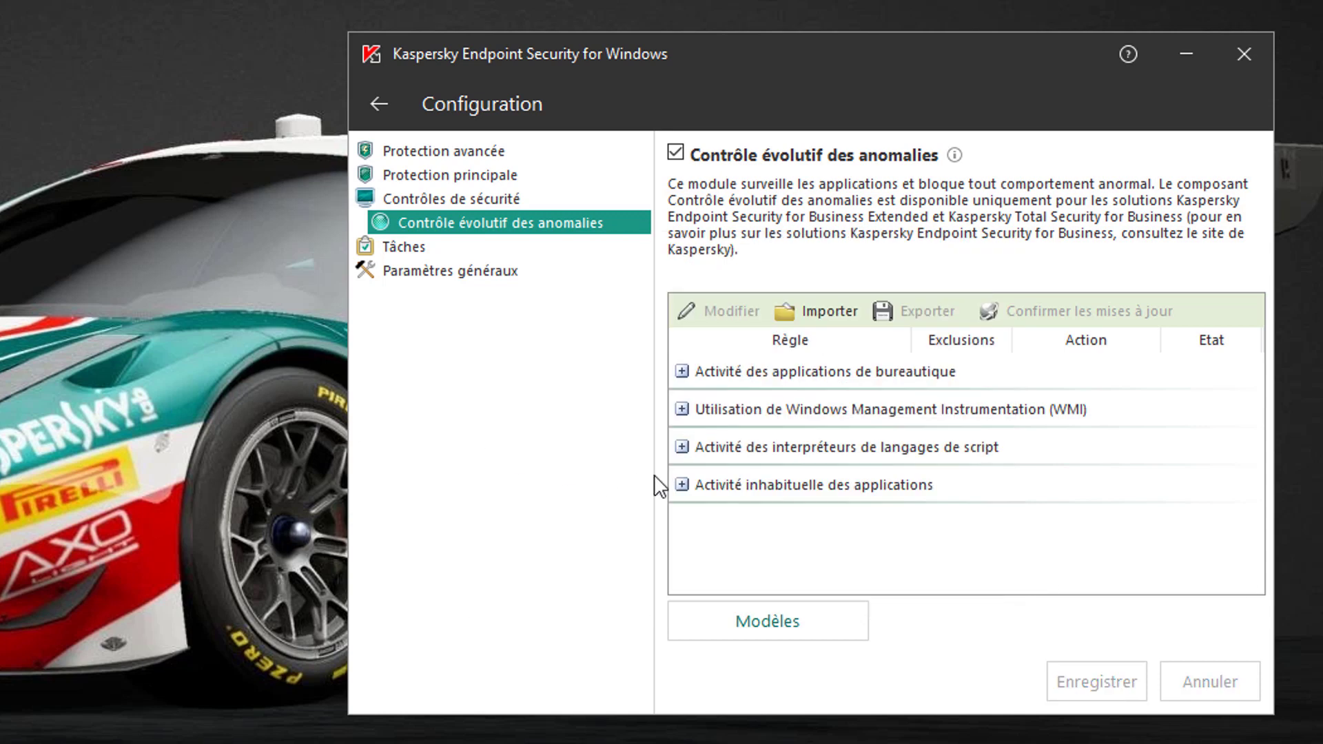
Step: Return to the protection modules overview and open the test.xlsm workbook from the desktop
{"action": "left_click", "coordinate": [381, 104]}
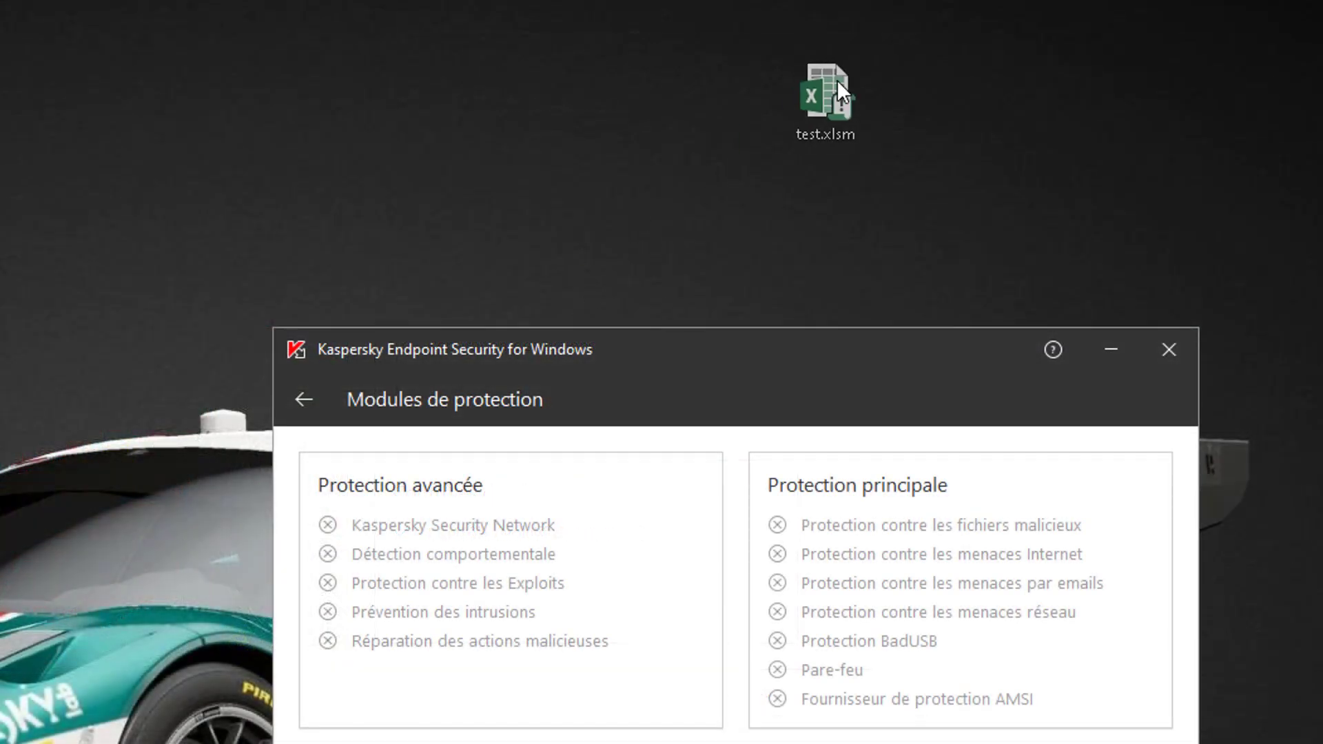
{"action": "left_click_drag", "start_coordinate": [837, 81], "coordinate": [866, 162]}
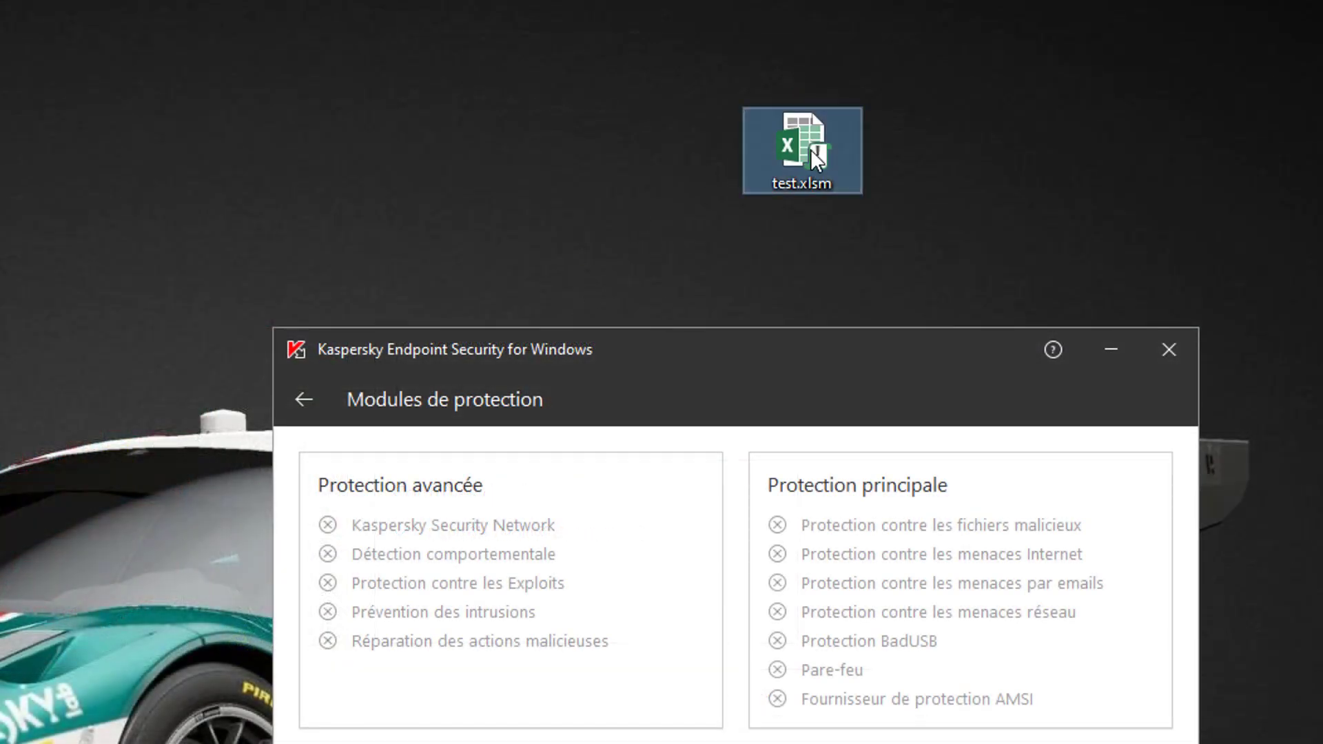
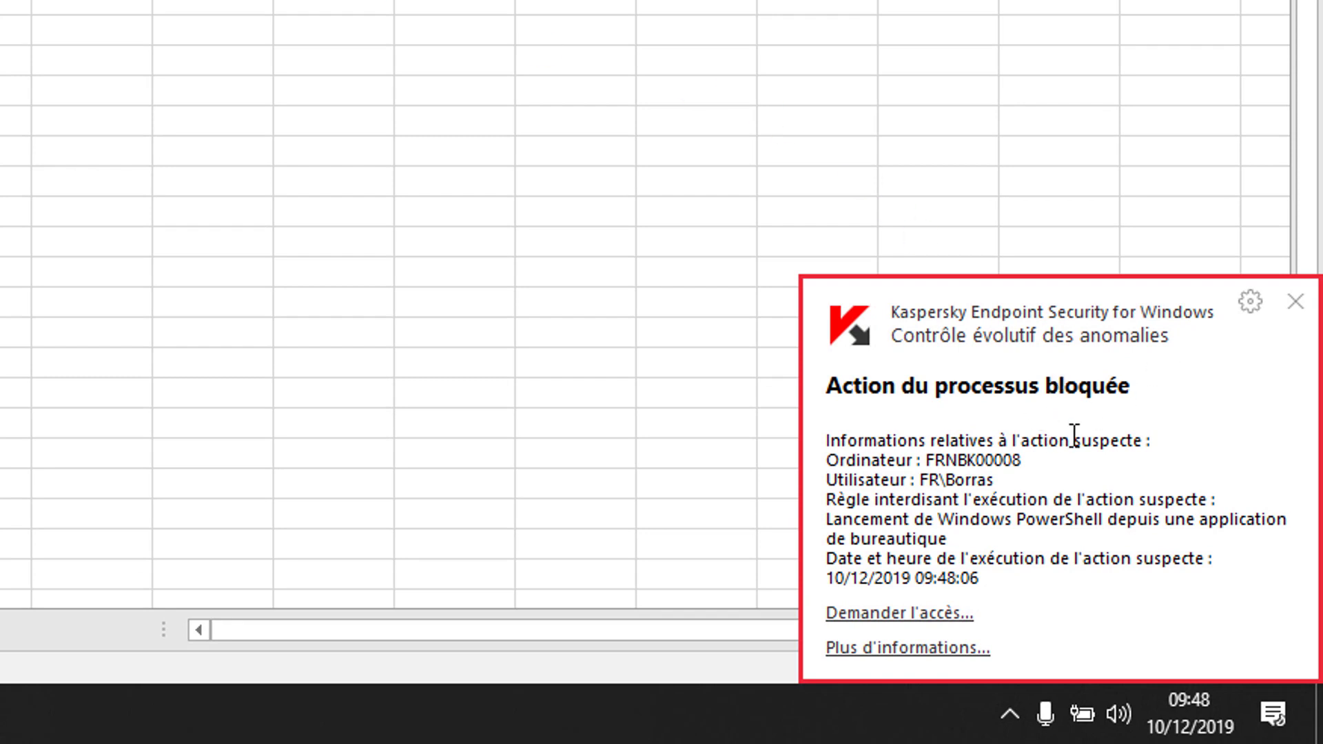
Step: Open the detailed report from the blocked-process notification, authorizing access with the administrator user name and account password
{"action": "left_click", "coordinate": [932, 644]}
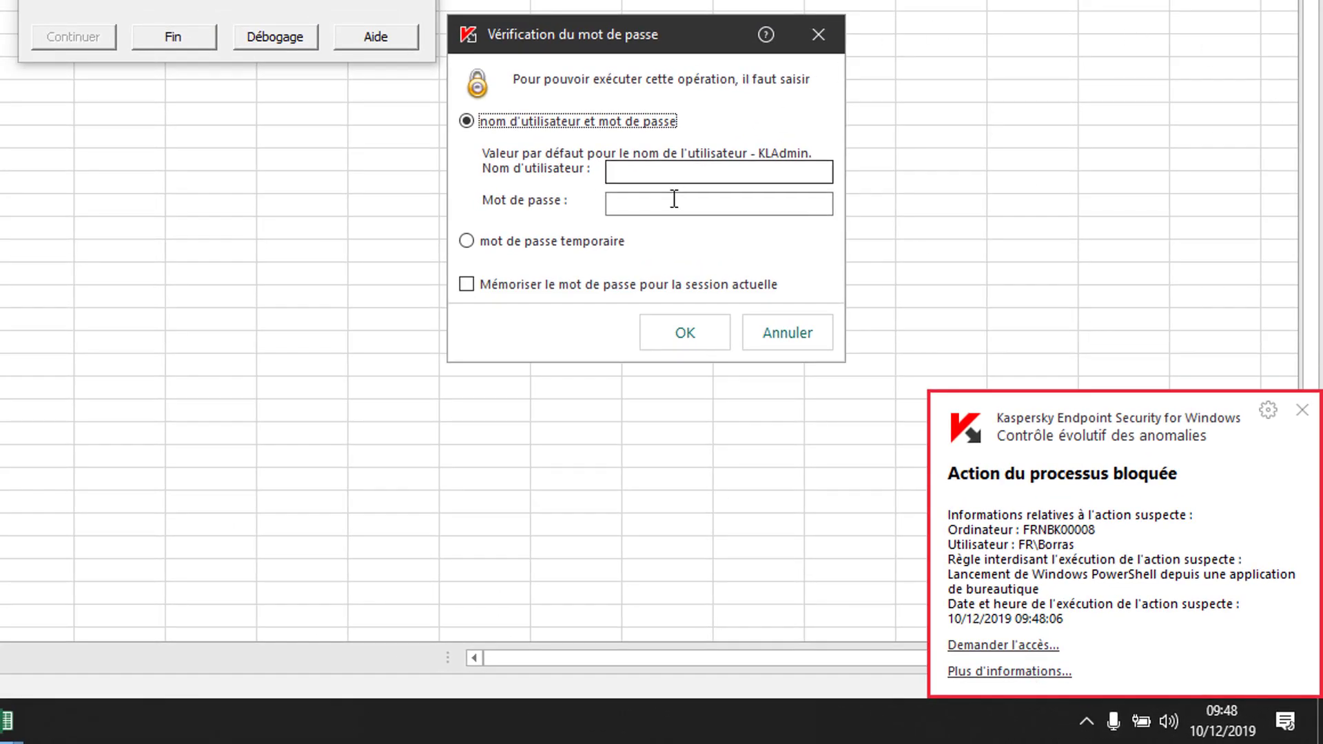
{"action": "left_click", "coordinate": [673, 173]}
{"action": "type", "text": "KLAdmin"}
{"action": "key", "text": "Tab"}
{"action": "type", "text": "•••••"}
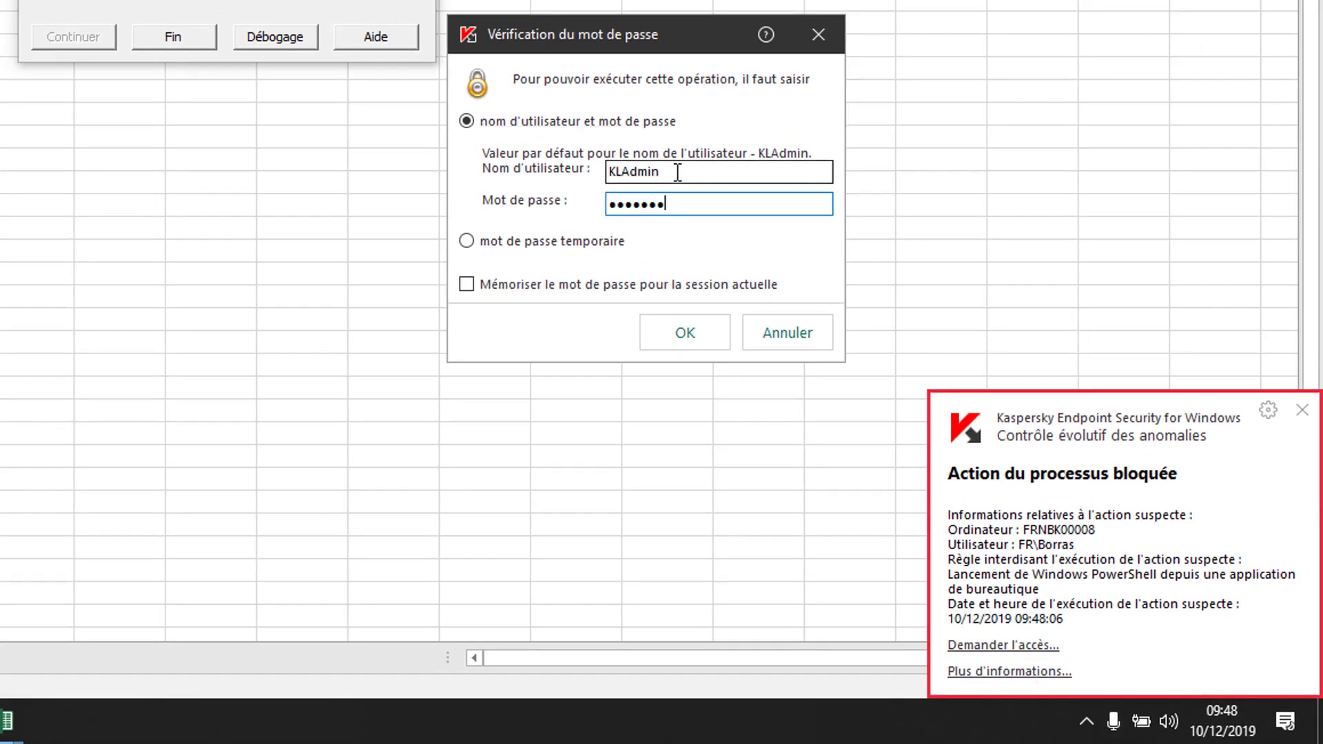
{"action": "key", "text": "Return"}
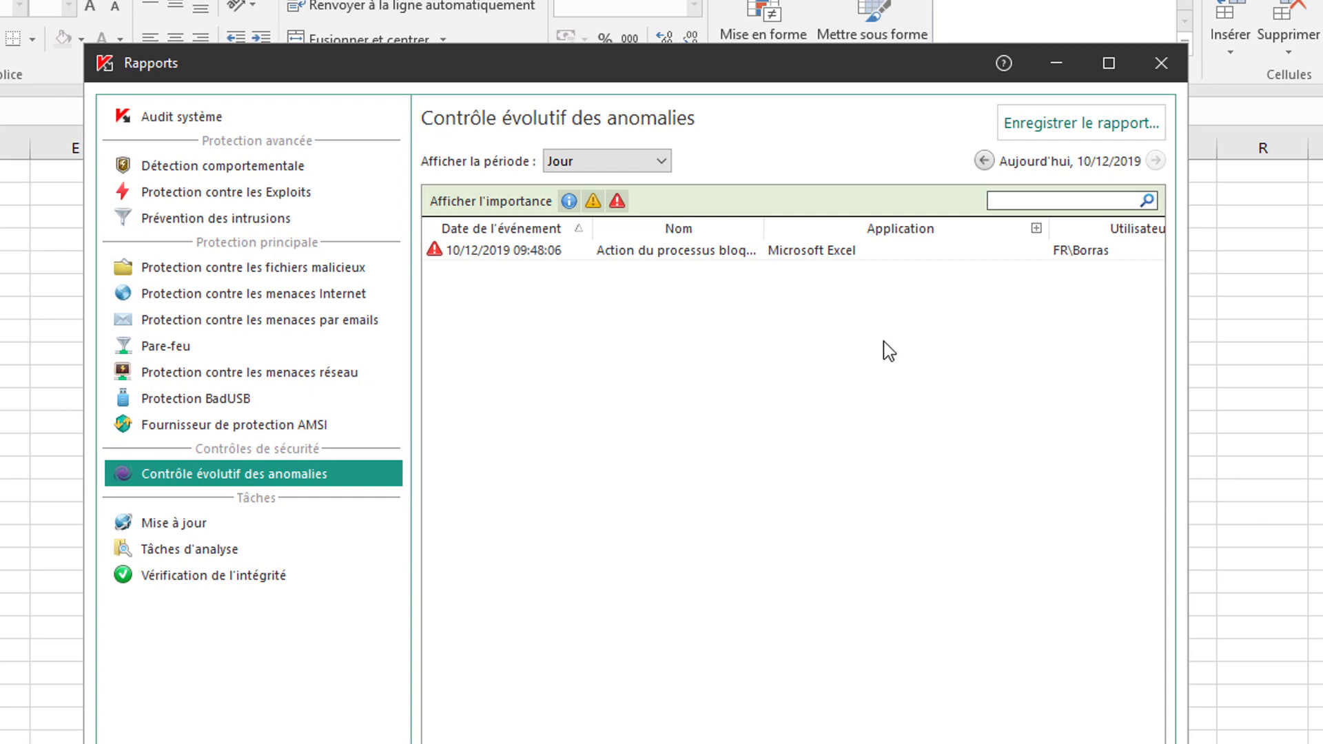
Step: Examine the blocked Microsoft Excel event's details in the Contrôle évolutif des anomalies report, including the rule name, source object, target process and target object
{"action": "left_click", "coordinate": [567, 251]}
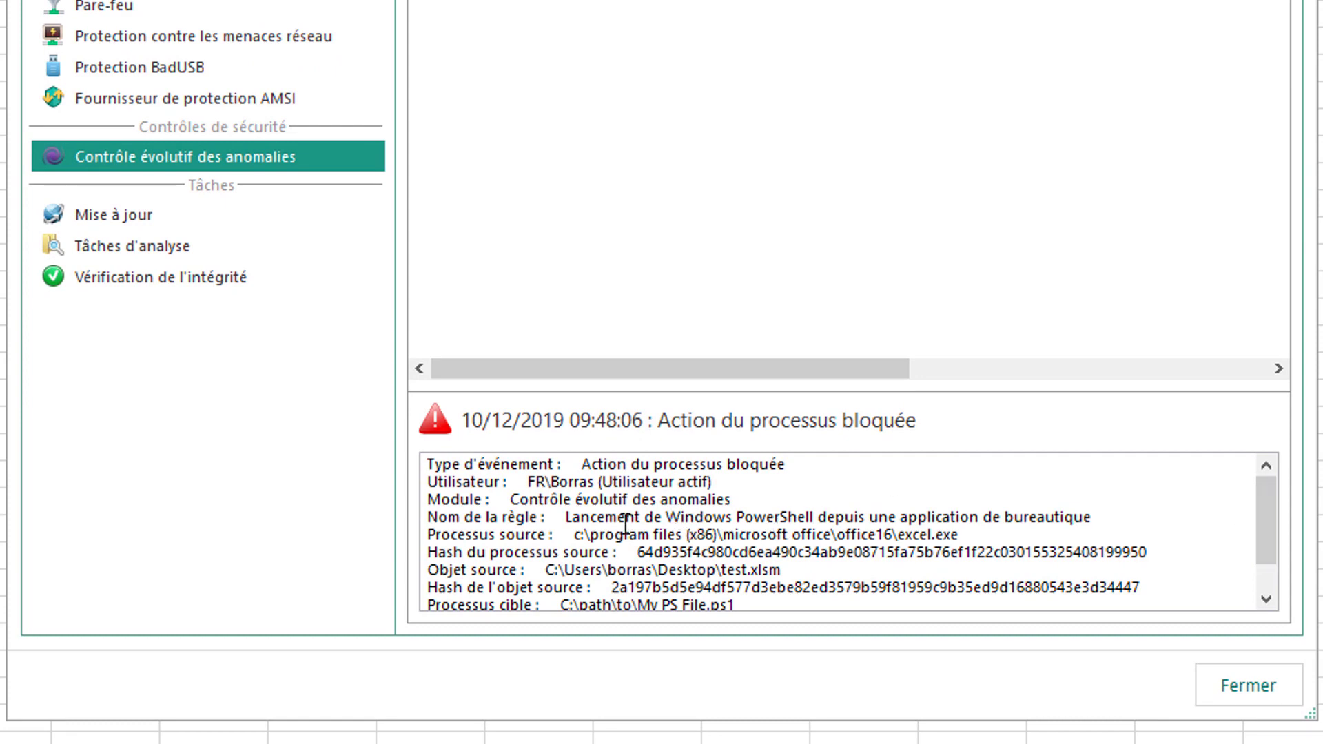
{"action": "scroll", "coordinate": [603, 518], "scroll_direction": "down", "scroll_amount": 1}
{"action": "left_click_drag", "start_coordinate": [603, 518], "coordinate": [806, 519]}
{"action": "left_click", "coordinate": [721, 517]}
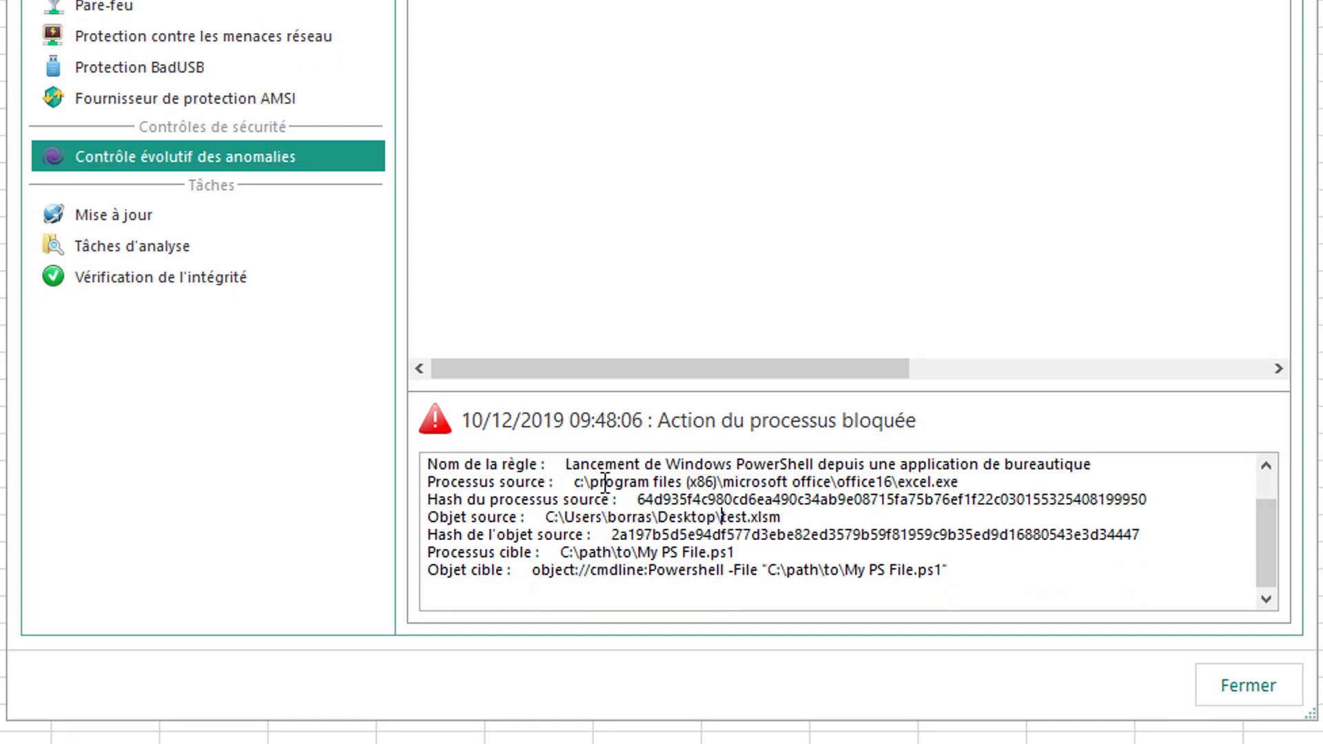
{"action": "left_click_drag", "start_coordinate": [569, 467], "coordinate": [1128, 468]}
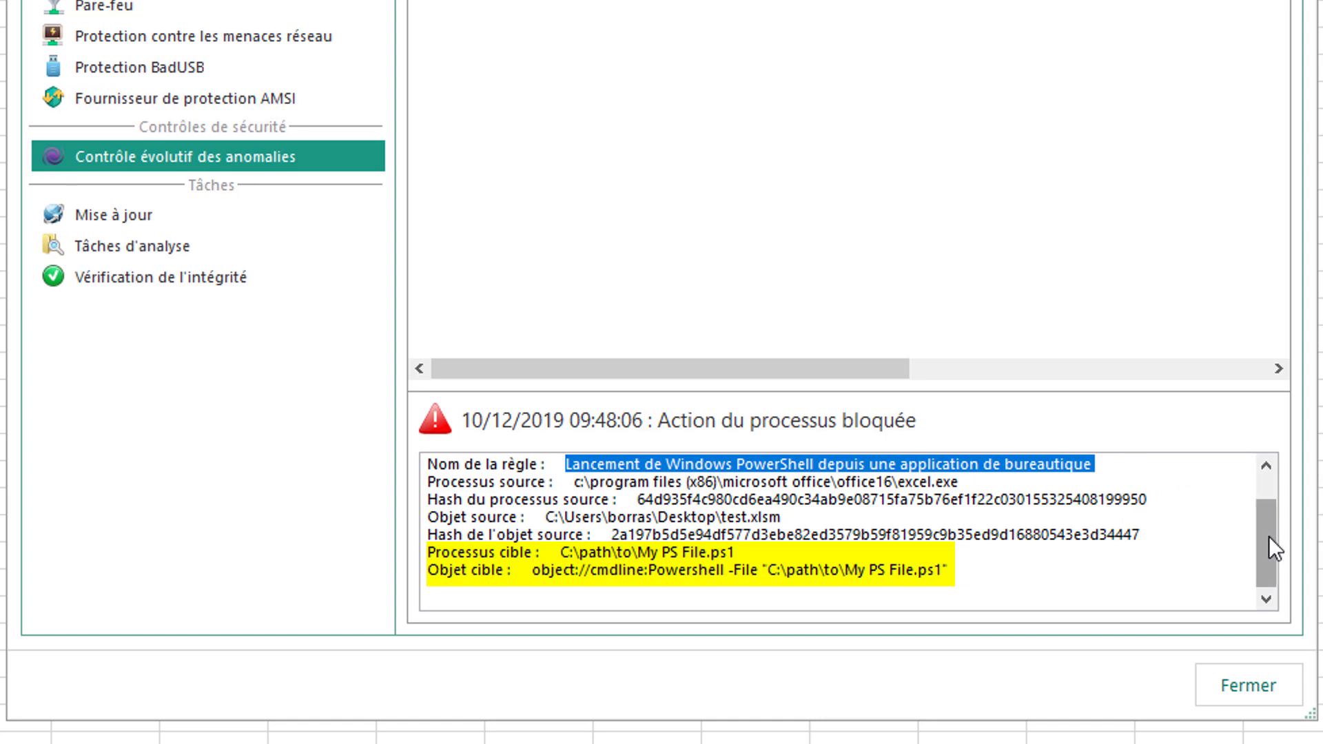
{"action": "mouse_move", "coordinate": [1268, 536]}
{"action": "left_mouse_down"}
{"action": "mouse_move", "coordinate": [1265, 504]}
{"action": "mouse_move", "coordinate": [1263, 547]}
{"action": "left_mouse_up"}
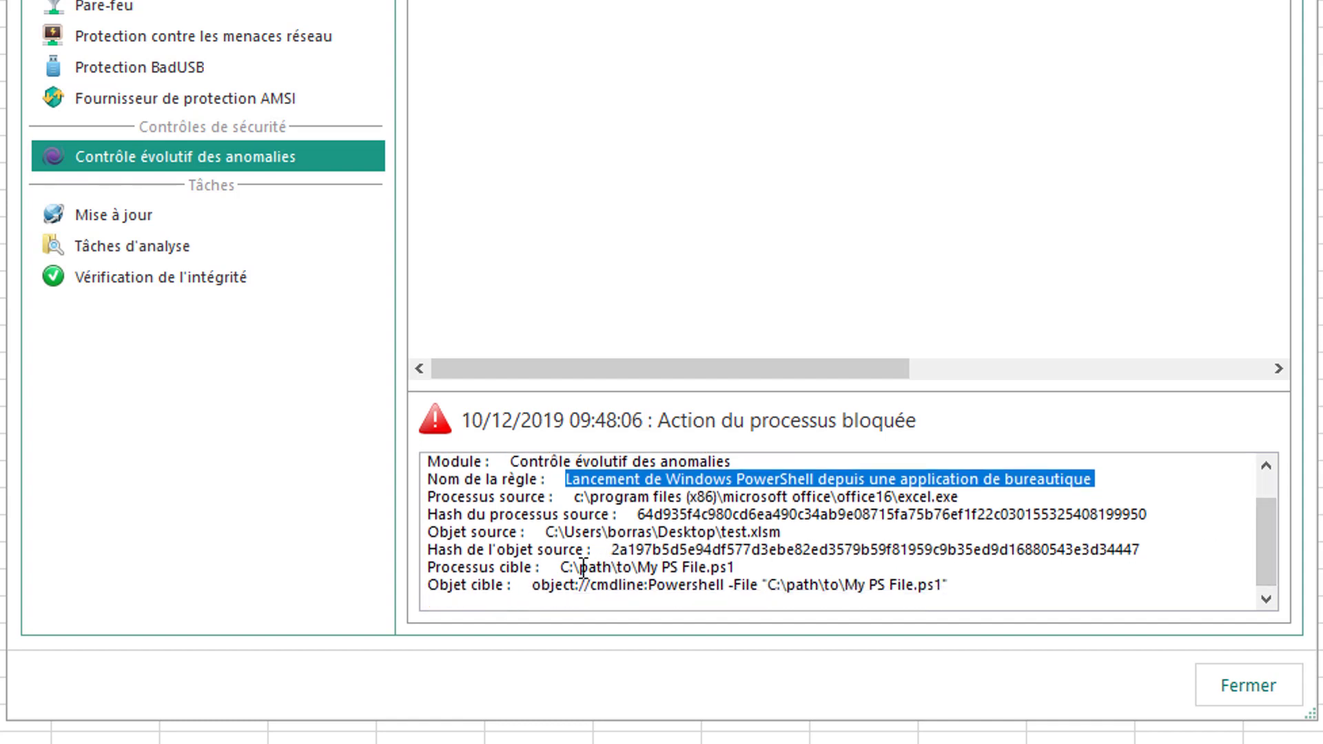
{"action": "left_click_drag", "start_coordinate": [567, 567], "coordinate": [759, 567]}
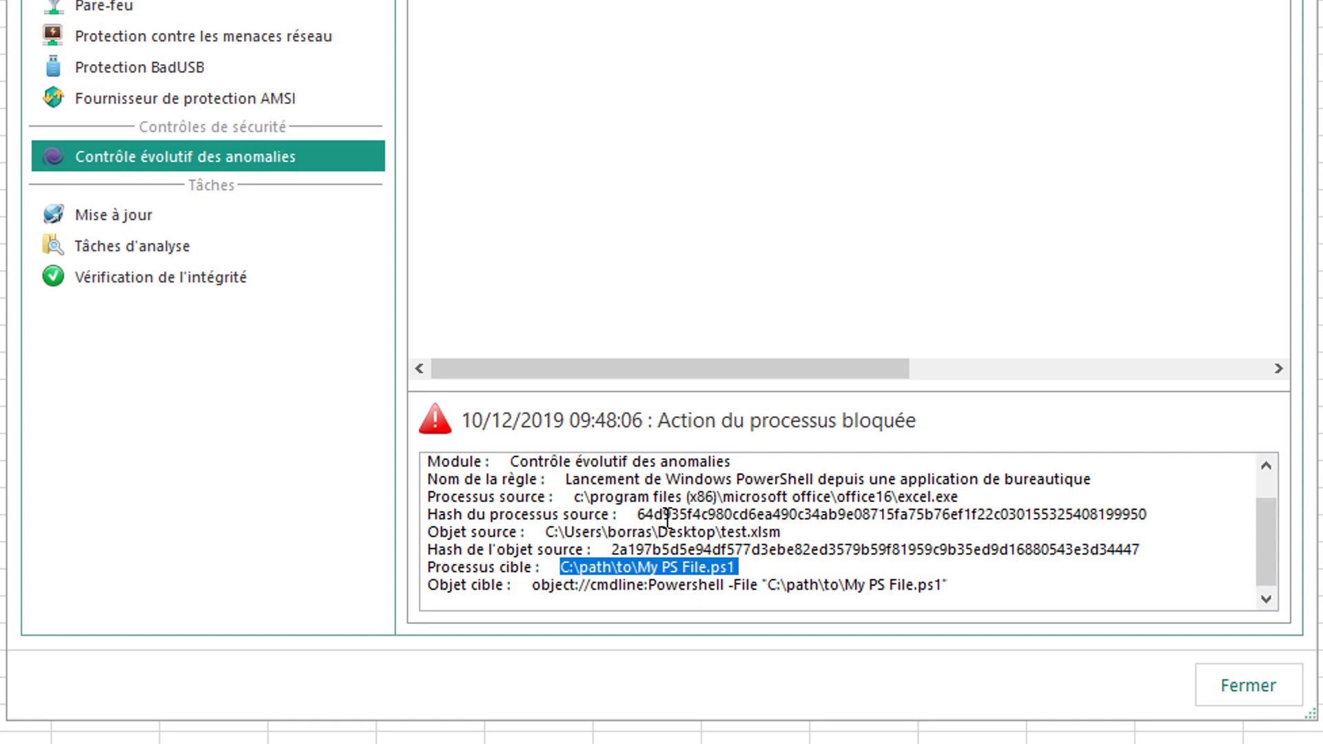
{"action": "left_click_drag", "start_coordinate": [569, 482], "coordinate": [914, 624]}
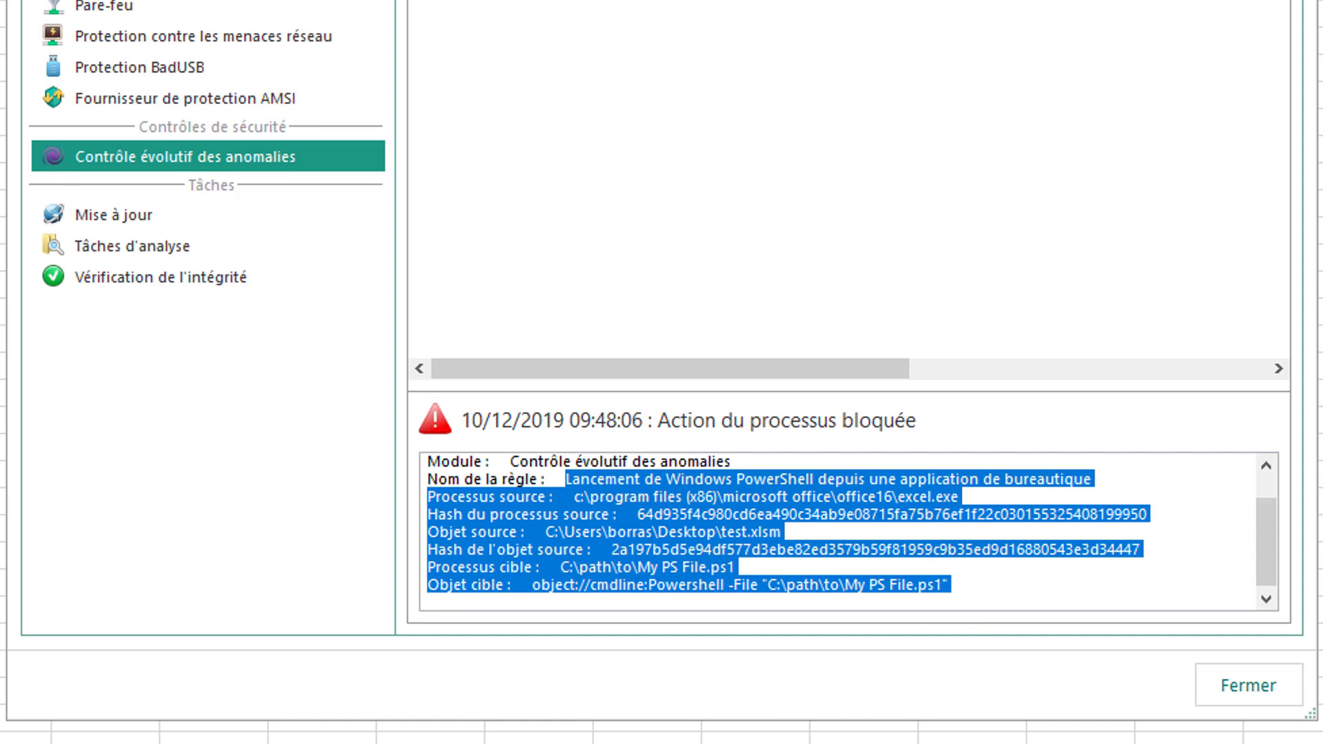
{"action": "left_click", "coordinate": [442, 743]}
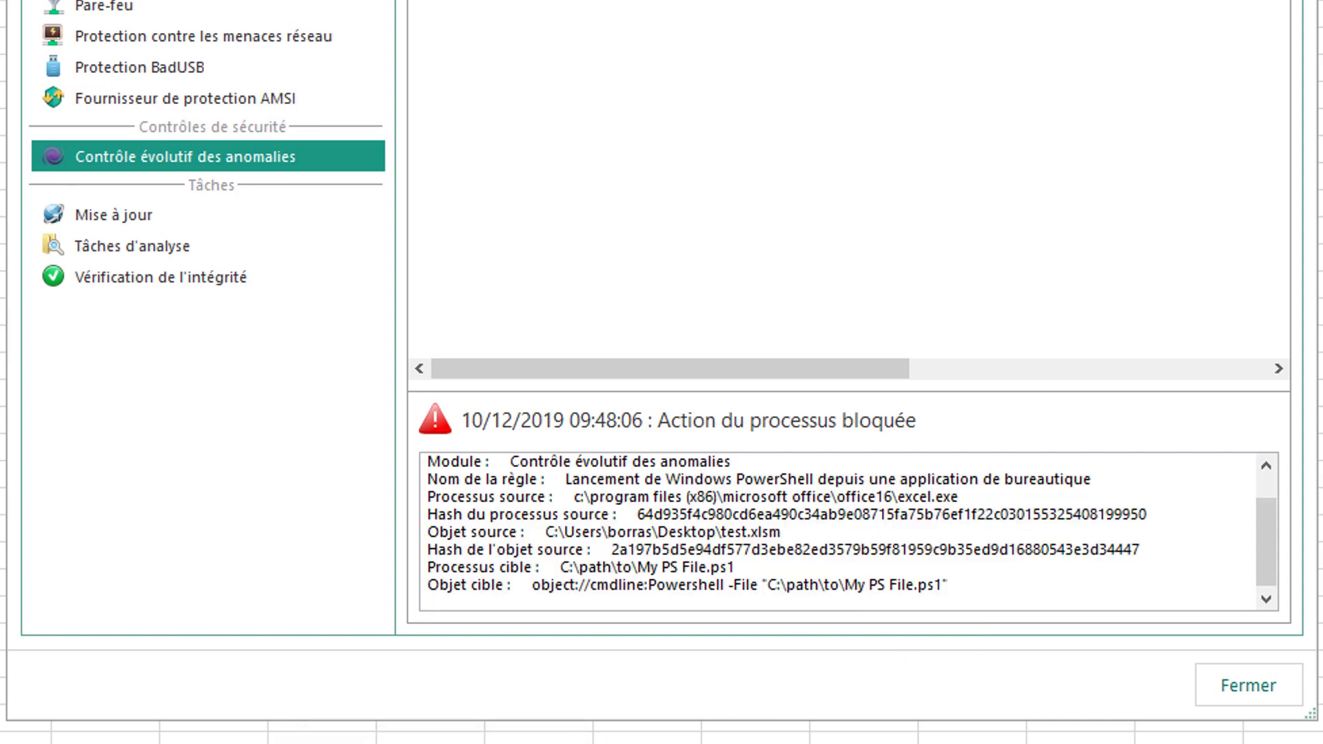